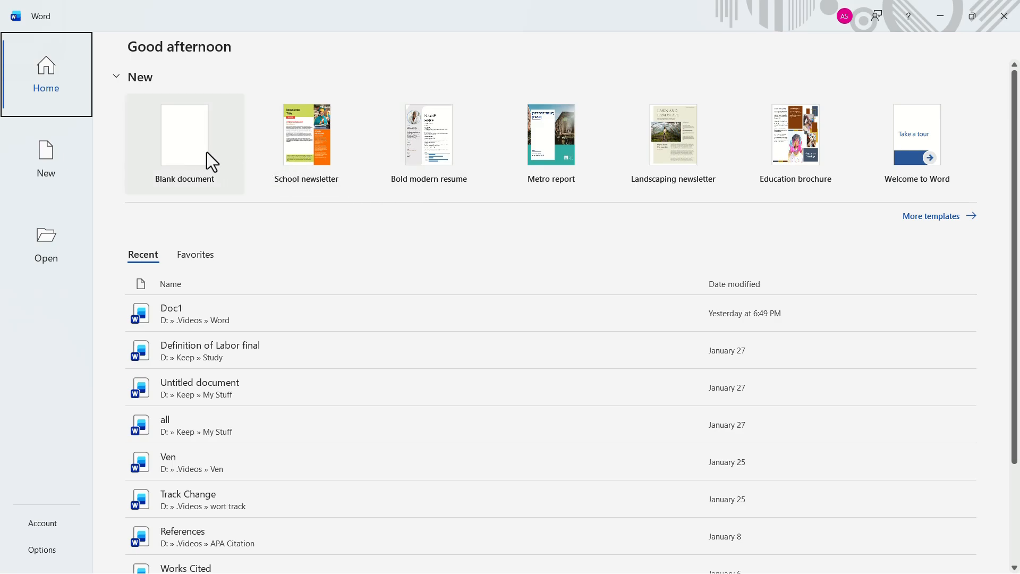
- Create a new blank document and add two empty lines at its start
{"action": "left_click", "coordinate": [206, 153]}
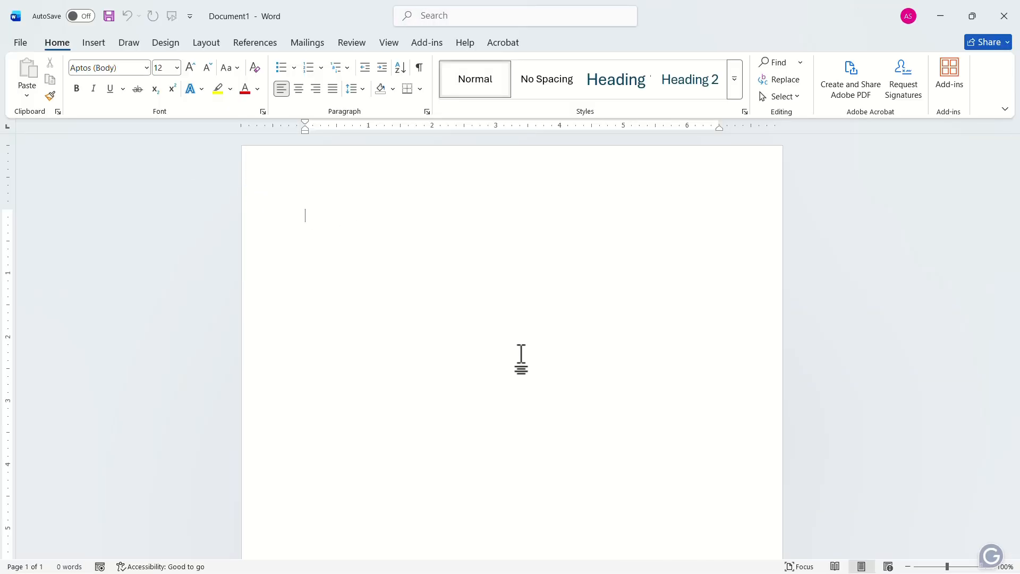
{"action": "key", "text": "Return"}
{"action": "key", "text": "Return"}
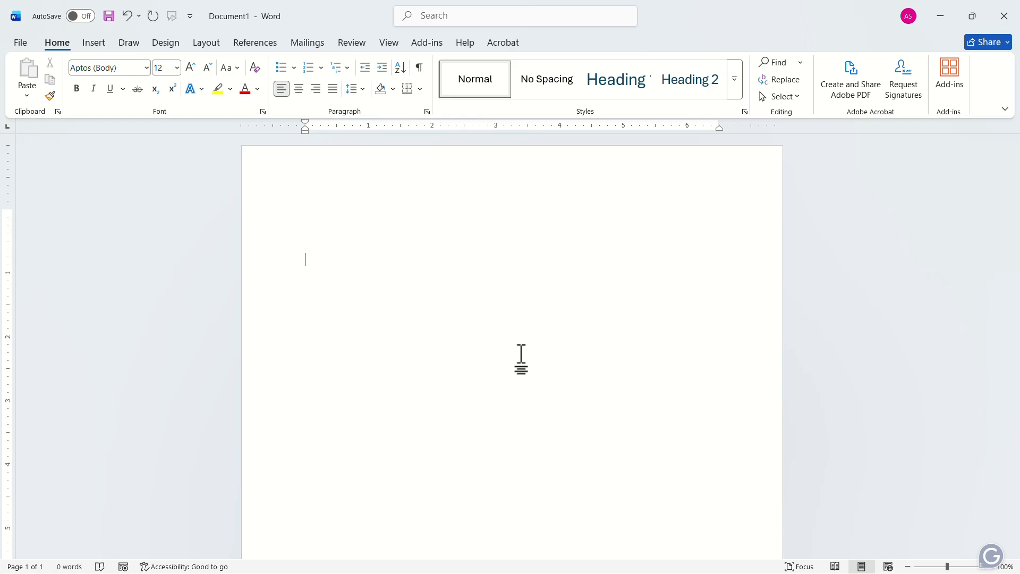
- Insert a table with 5 columns and 5 rows below the empty lines
{"action": "left_click", "coordinate": [91, 49]}
{"action": "left_click", "coordinate": [123, 97]}
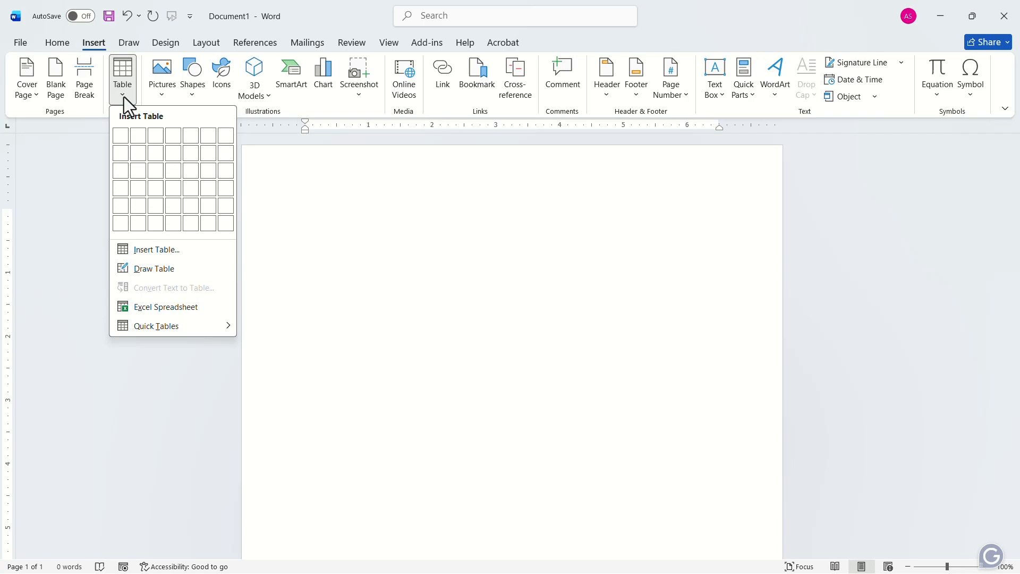
{"action": "left_click", "coordinate": [159, 249]}
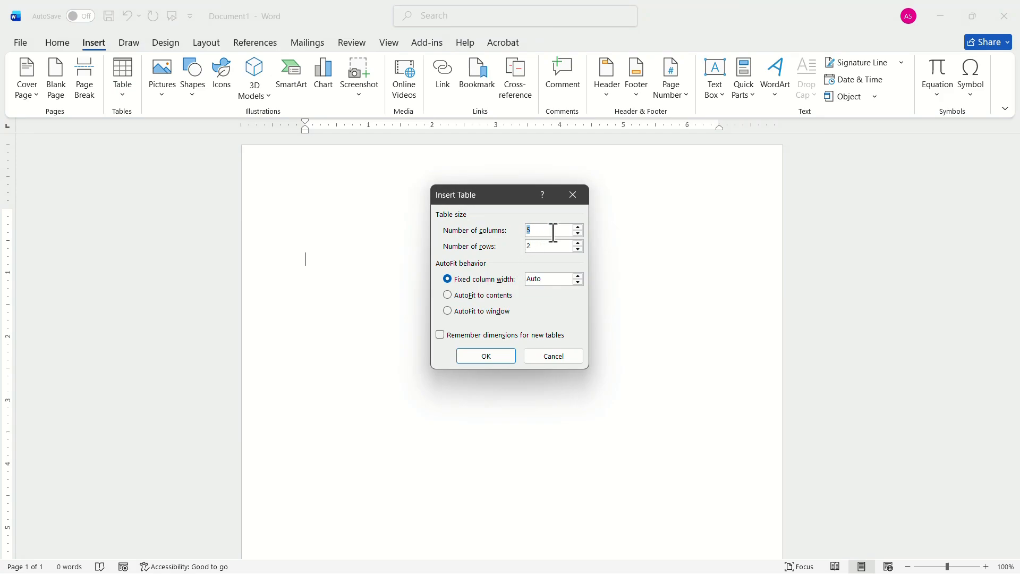
{"action": "key", "text": "Tab"}
{"action": "type", "text": "5"}
{"action": "left_click", "coordinate": [484, 354]}
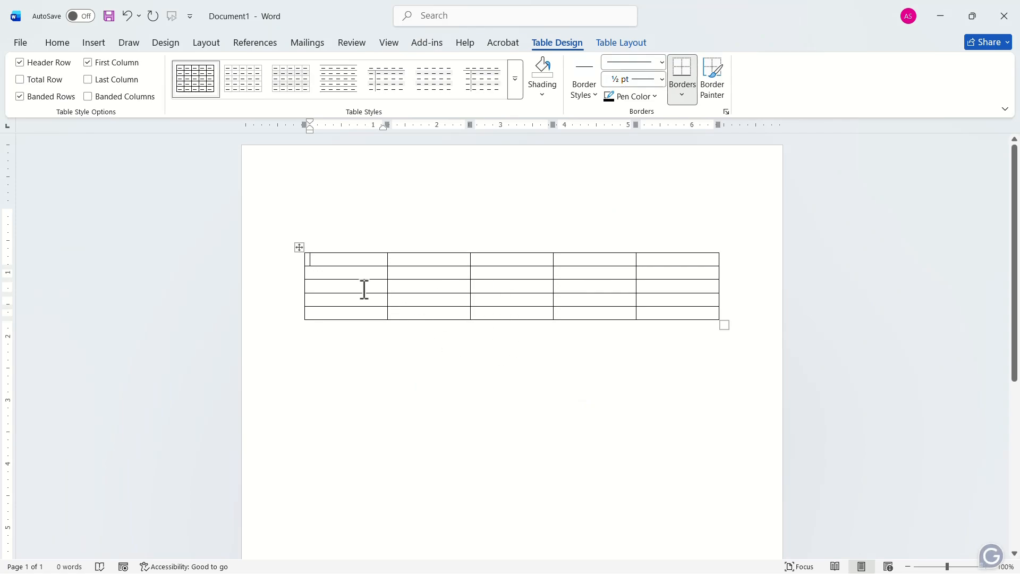
- Set the row height of the whole table to 0.5" and centre all cell contents horizontally and vertically
{"action": "left_click", "coordinate": [299, 246]}
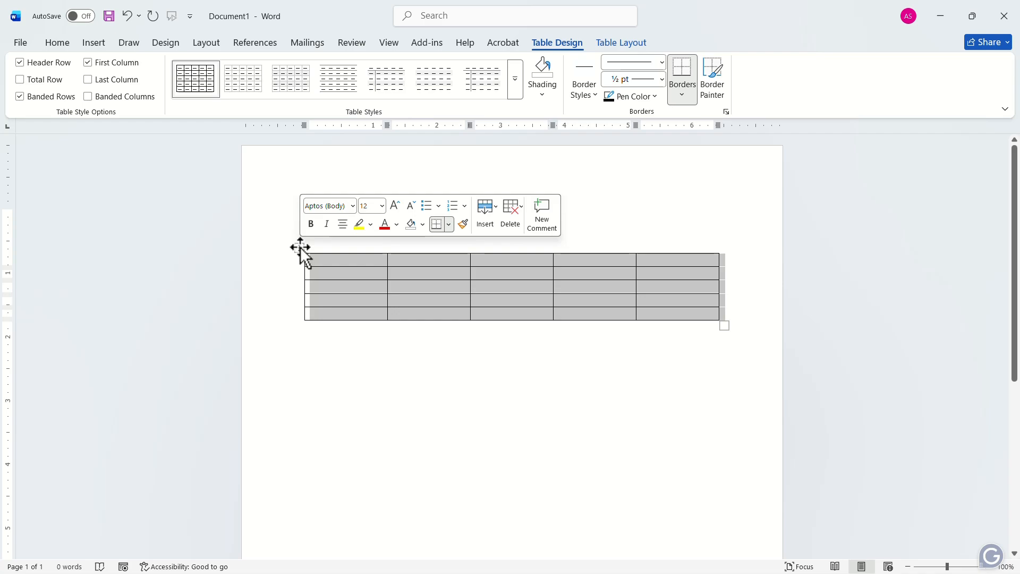
{"action": "left_click", "coordinate": [617, 46]}
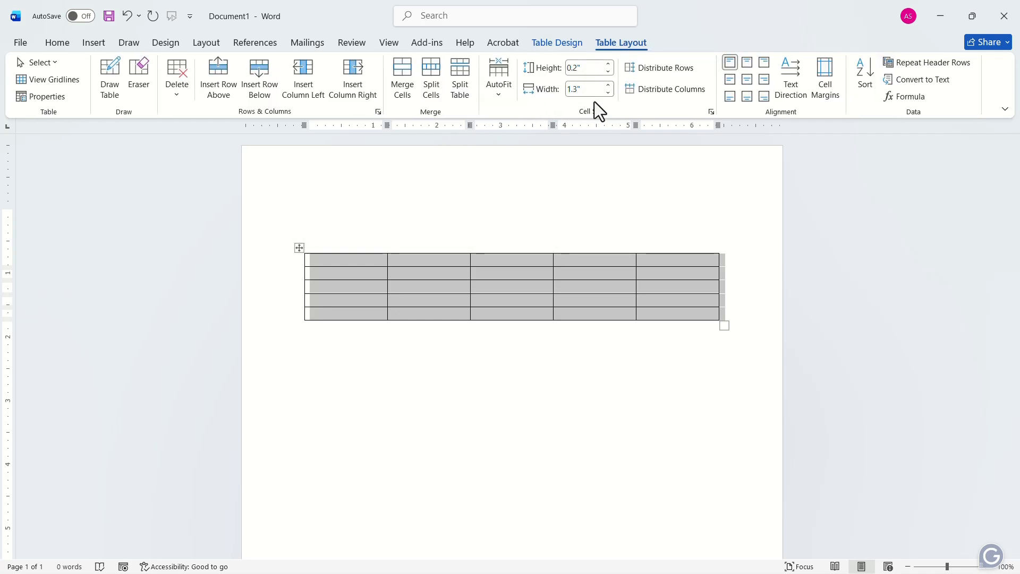
{"action": "left_click", "coordinate": [609, 63]}
{"action": "left_click", "coordinate": [609, 63]}
{"action": "left_click", "coordinate": [608, 63]}
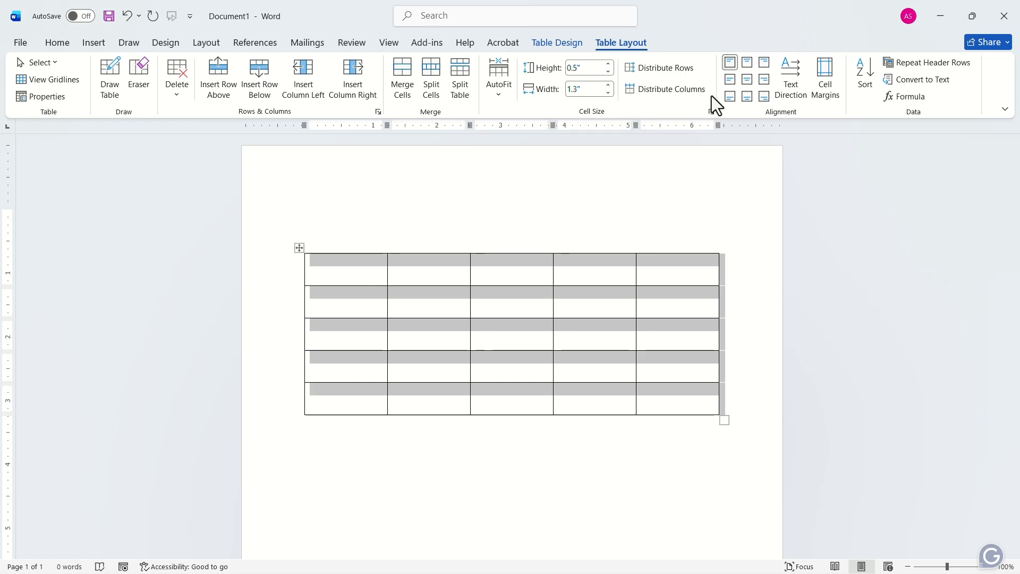
{"action": "left_click", "coordinate": [744, 84]}
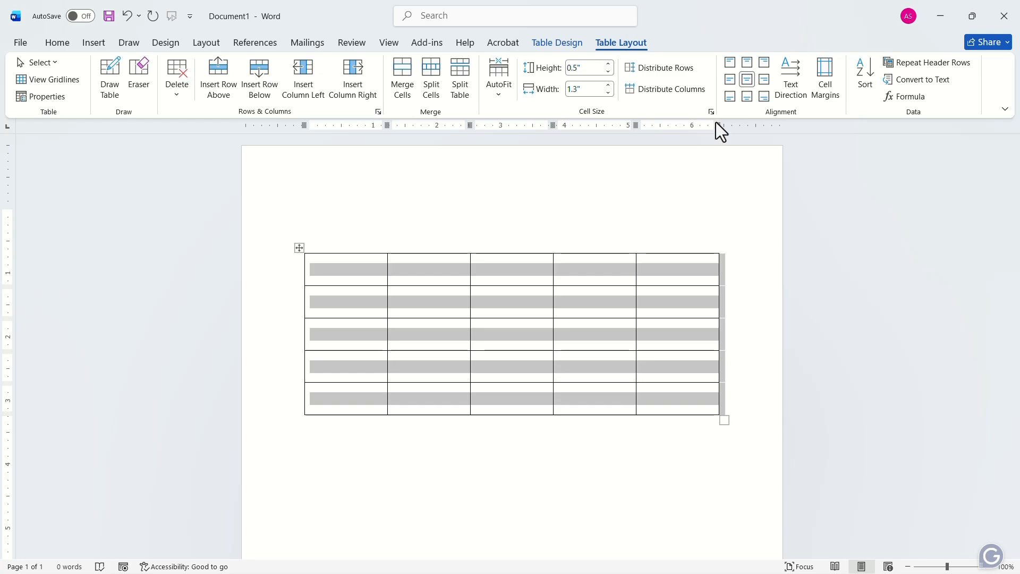
- Resize the table's columns to about 0.37", 3.25", 1", 0.94" and 0.93" wide, in order from the first column
{"action": "left_click_drag", "start_coordinate": [636, 267], "coordinate": [659, 269]}
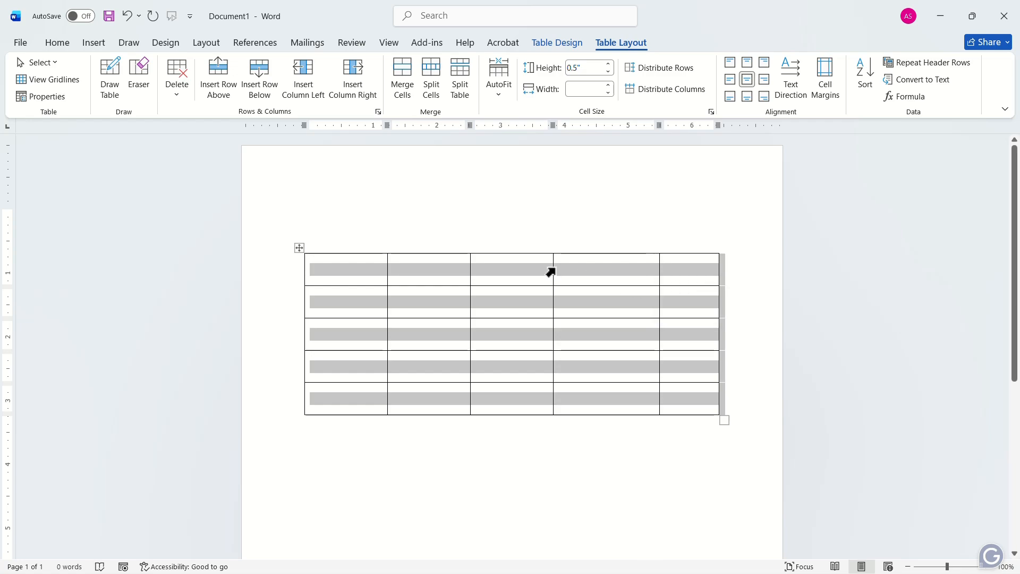
{"action": "left_click_drag", "start_coordinate": [552, 265], "coordinate": [601, 270]}
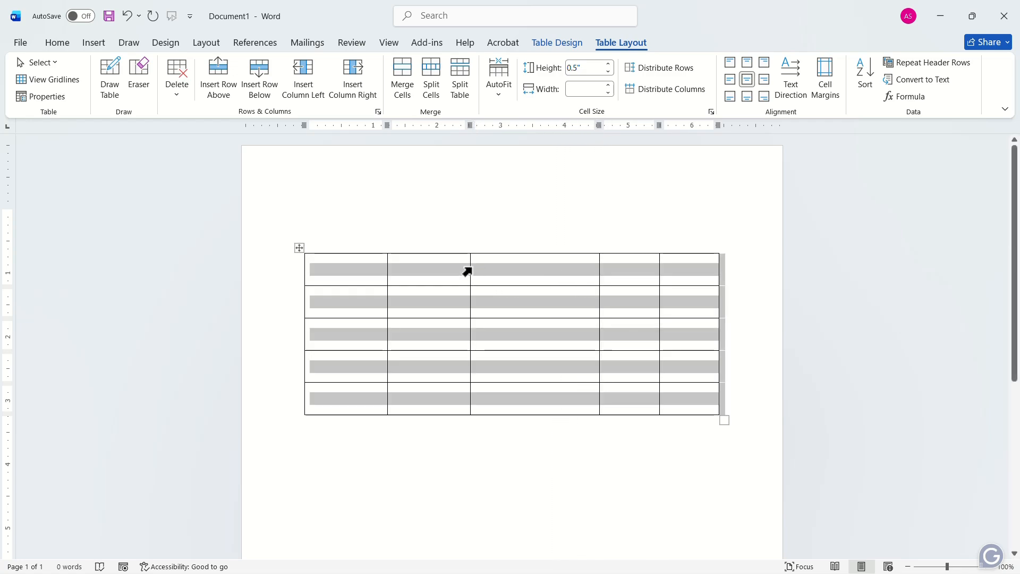
{"action": "left_click_drag", "start_coordinate": [470, 269], "coordinate": [534, 268]}
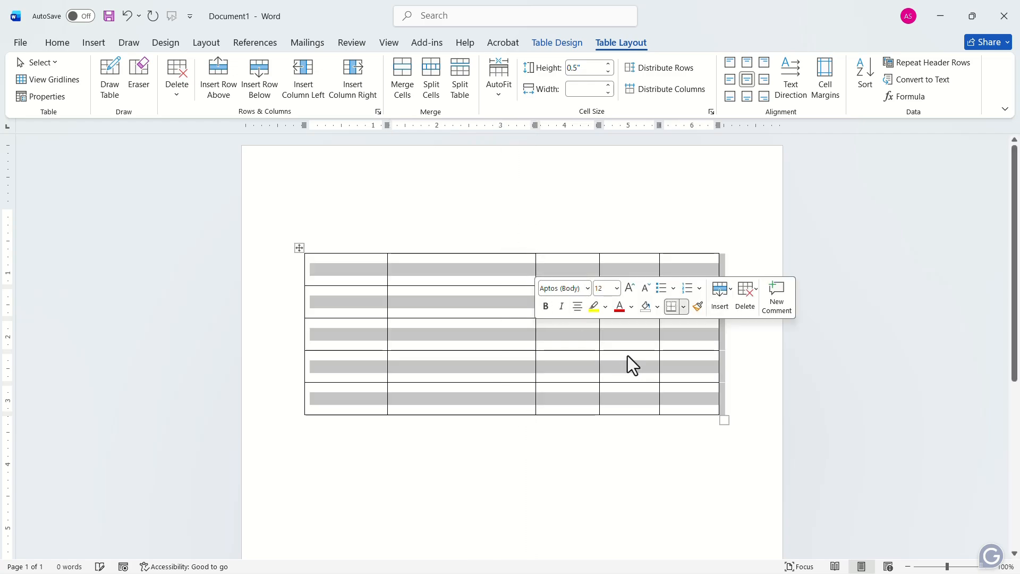
{"action": "left_click_drag", "start_coordinate": [387, 265], "coordinate": [328, 261]}
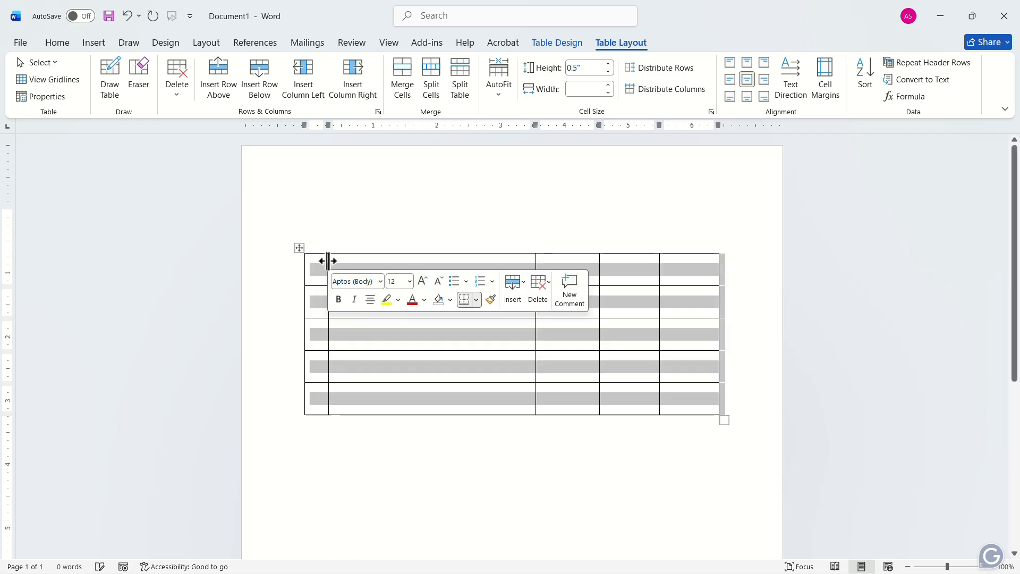
{"action": "left_click", "coordinate": [412, 331]}
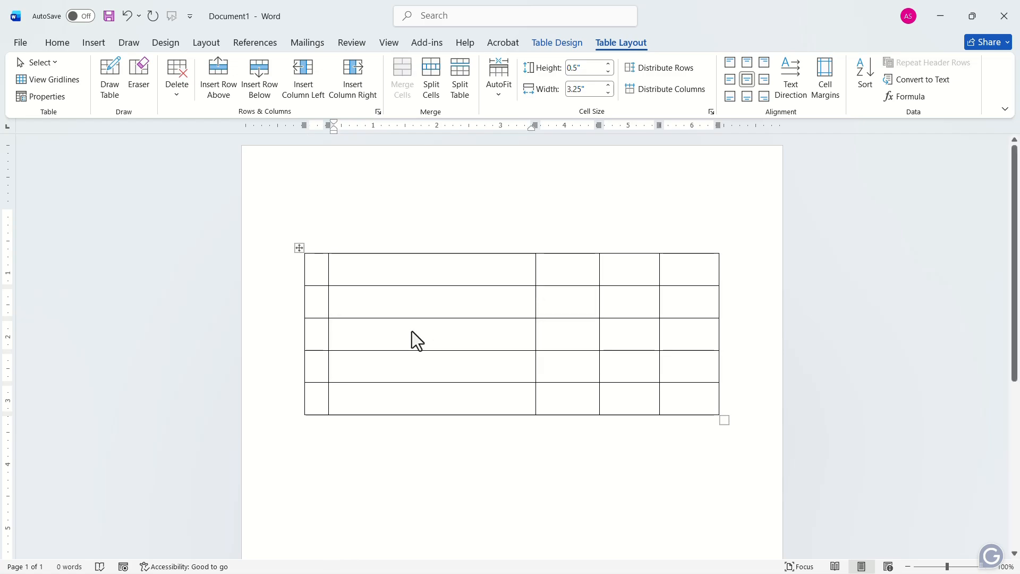
- Number the four rows below the header row 1 to 4 in the table's first column
{"action": "left_click", "coordinate": [323, 299]}
{"action": "type", "text": "1"}
{"action": "left_click", "coordinate": [319, 328]}
{"action": "type", "text": "2"}
{"action": "left_click", "coordinate": [315, 360]}
{"action": "type", "text": "3"}
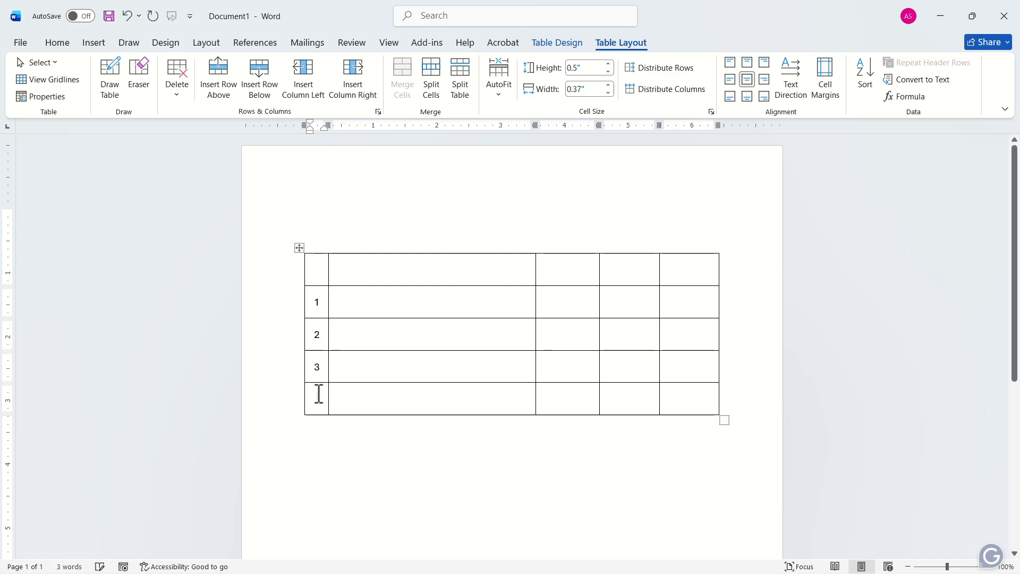
{"action": "left_click", "coordinate": [318, 394]}
{"action": "type", "text": "4"}
- Enter the headings "Very Useful", "Useful" and "Not Useful" in the last three cells of the header row
{"action": "left_click", "coordinate": [567, 274]}
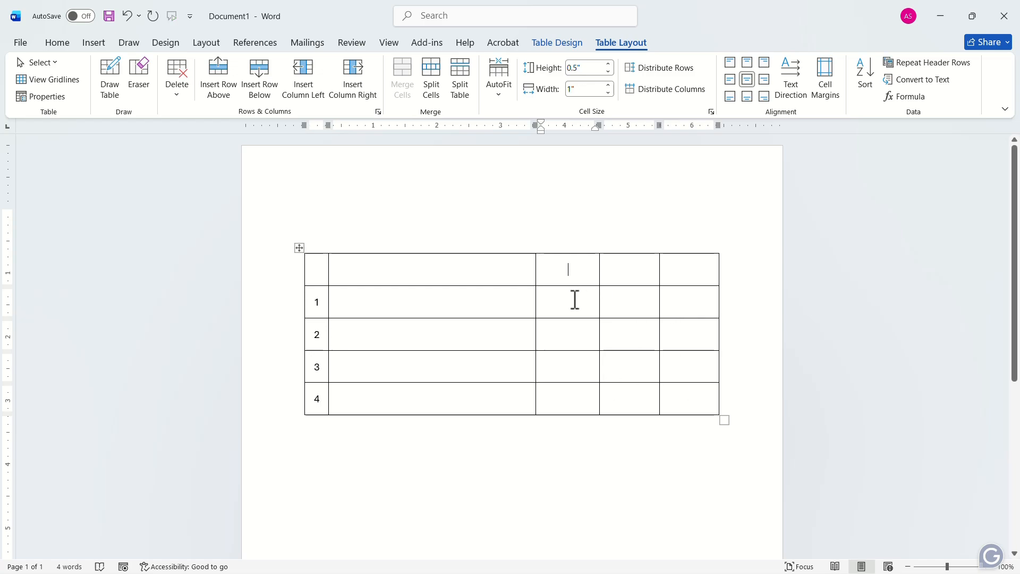
{"action": "type", "text": "Very Useful"}
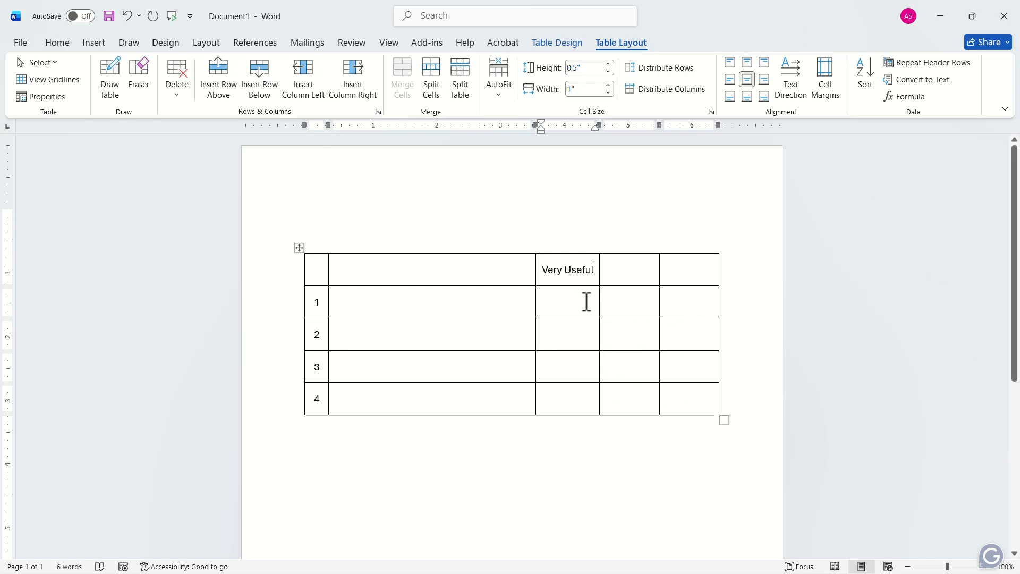
{"action": "left_click", "coordinate": [619, 274]}
{"action": "type", "text": "Useful"}
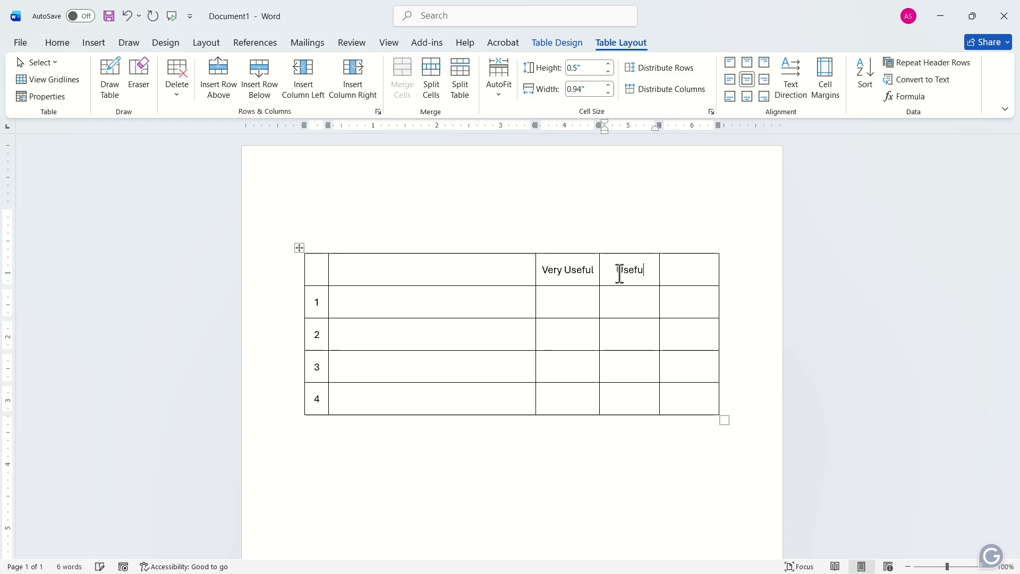
{"action": "left_click", "coordinate": [686, 270]}
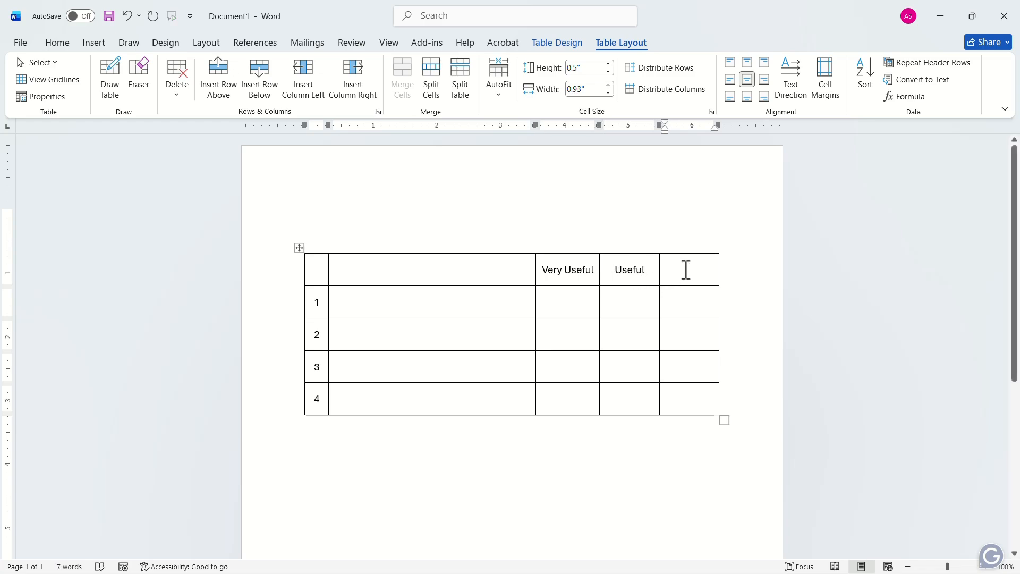
{"action": "type", "text": "Not Useful"}
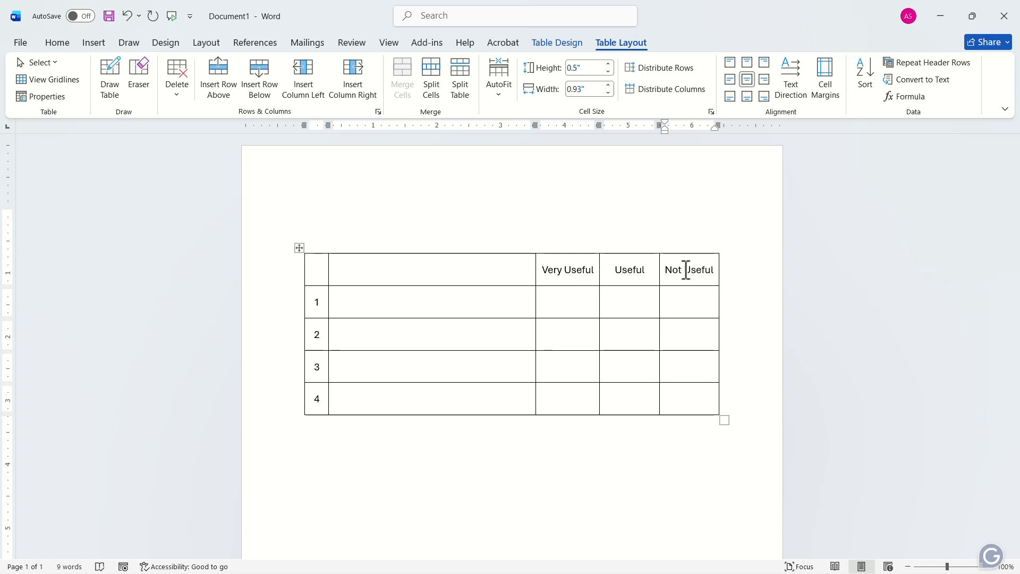
- Place the cursor in row 1 under "Very Useful" and enable the Developer tab in the ribbon customization options
{"action": "left_click", "coordinate": [569, 308]}
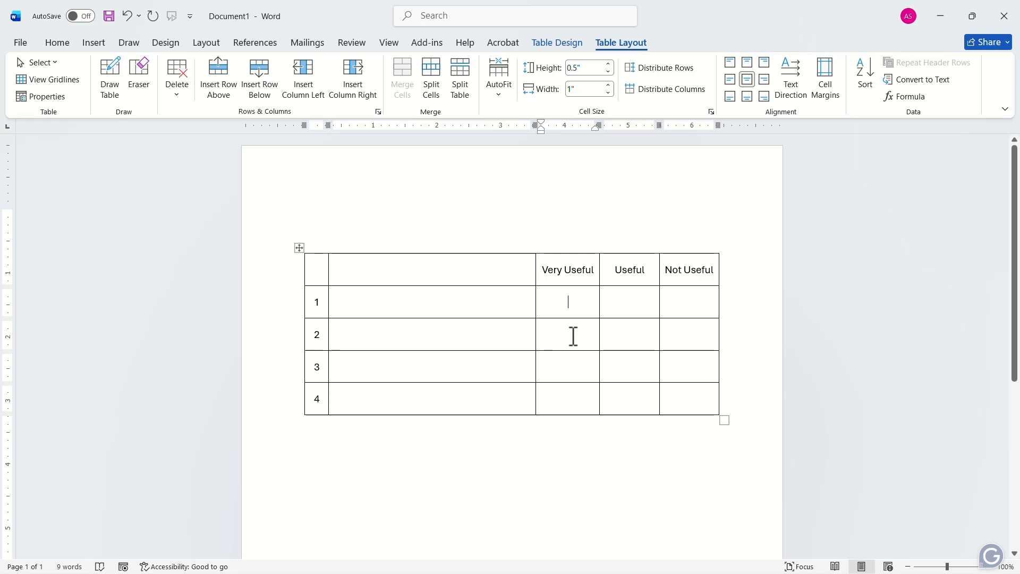
{"action": "left_click", "coordinate": [16, 47]}
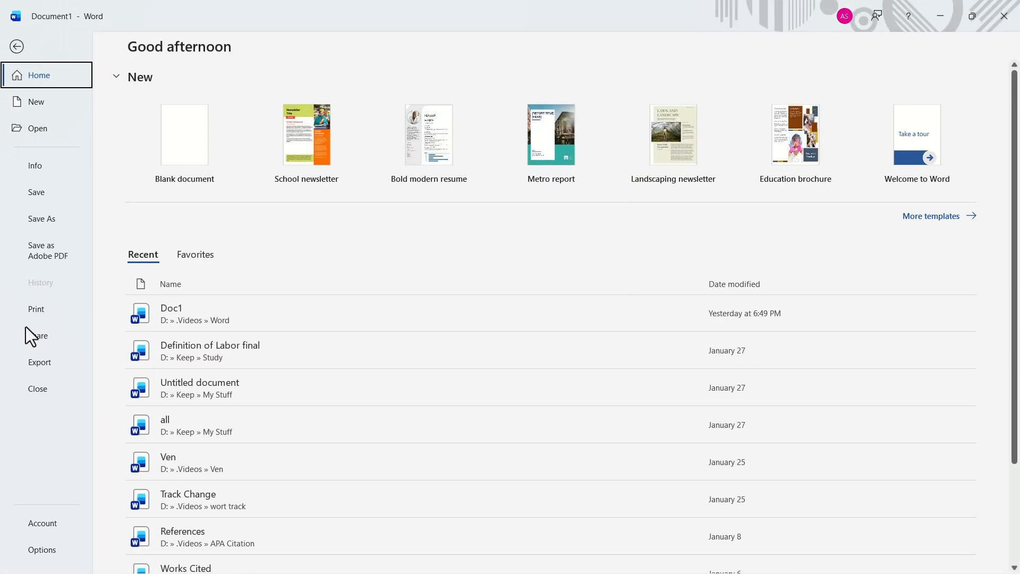
{"action": "left_click", "coordinate": [42, 550]}
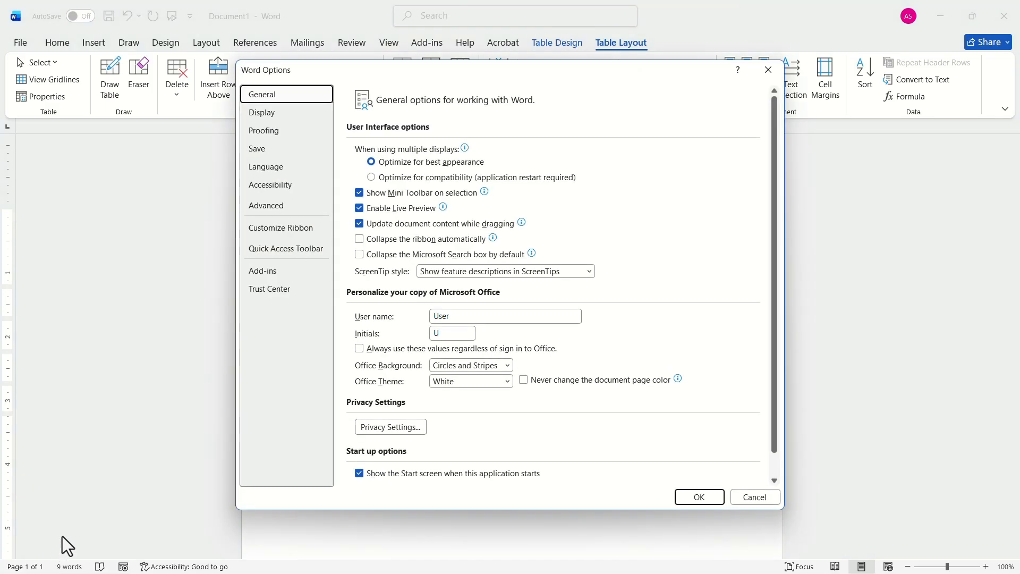
{"action": "left_click", "coordinate": [282, 229]}
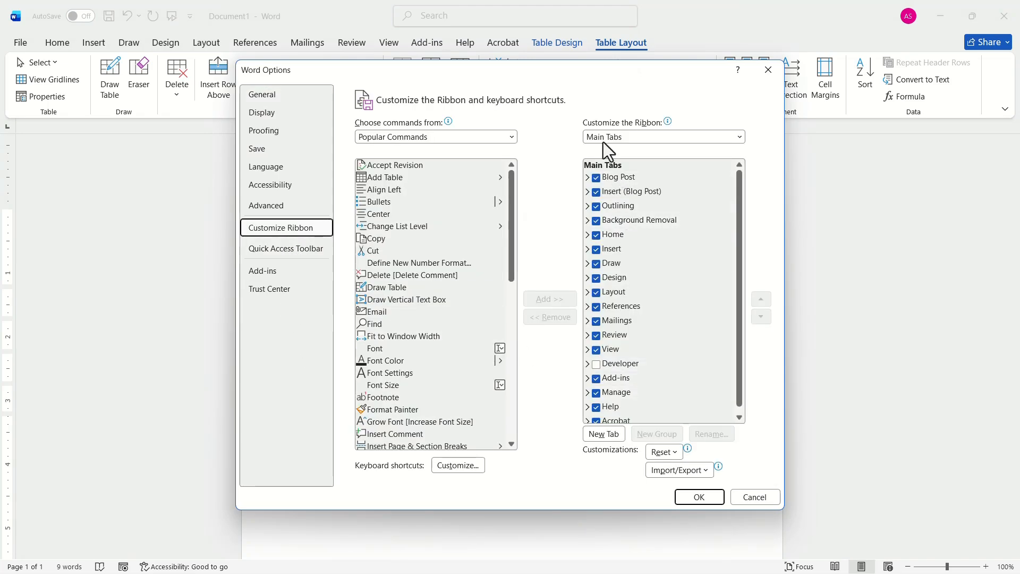
{"action": "left_click", "coordinate": [596, 365]}
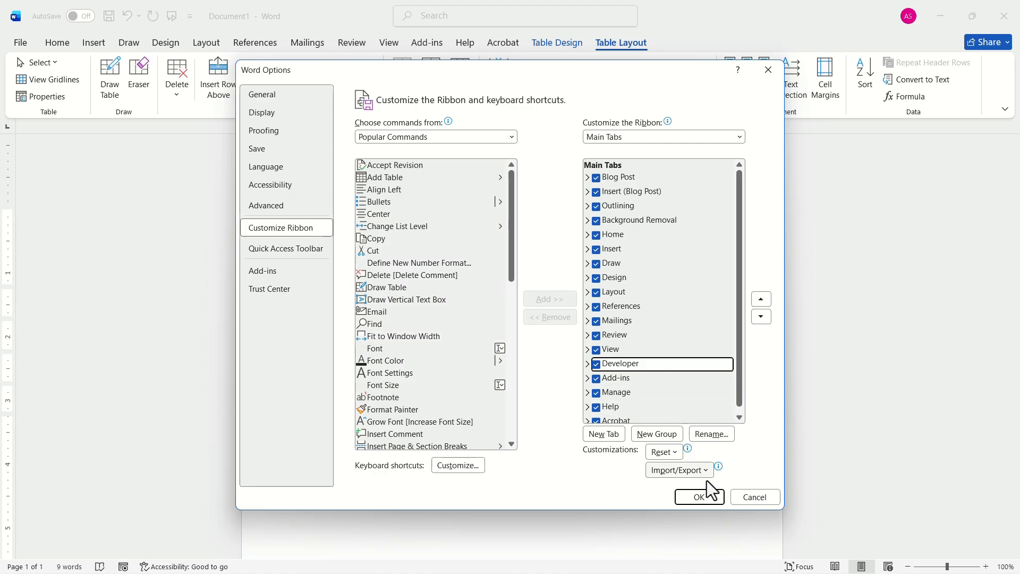
{"action": "left_click", "coordinate": [709, 495]}
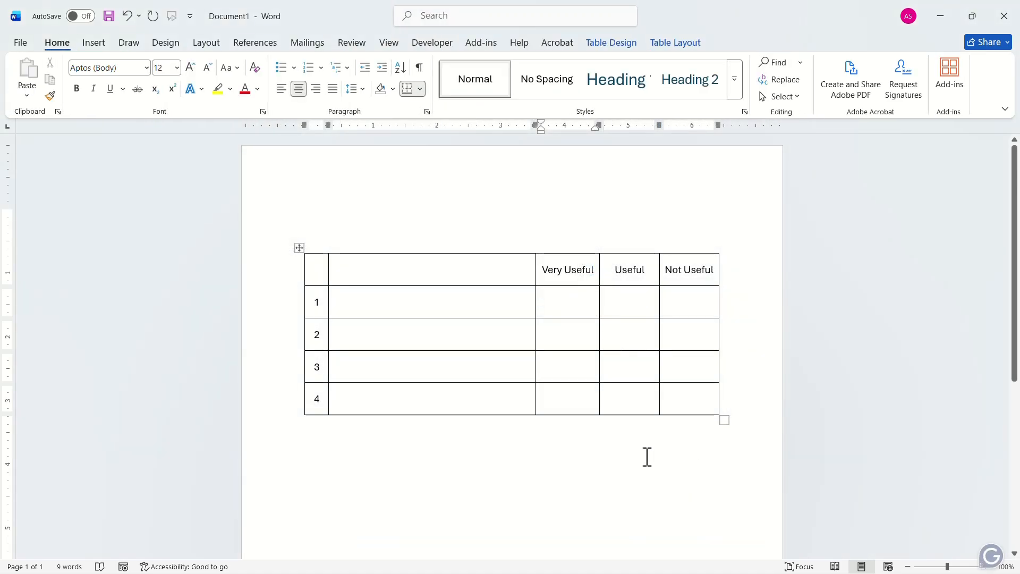
- Insert a check box content control in row 1 under "Very Useful" and set its checked symbol to the Wingdings 2 ticked box
{"action": "left_click", "coordinate": [438, 46]}
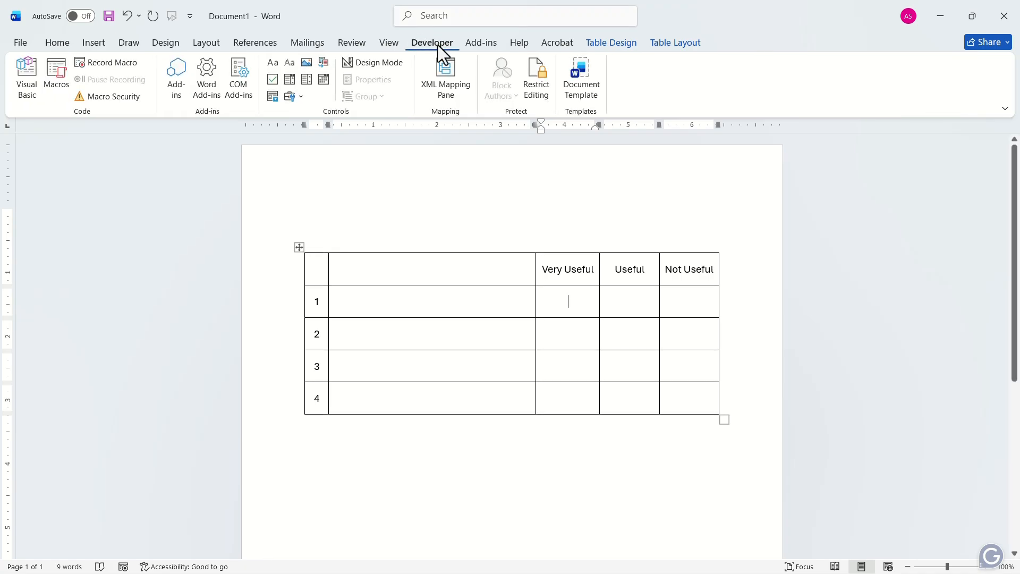
{"action": "left_click", "coordinate": [270, 81]}
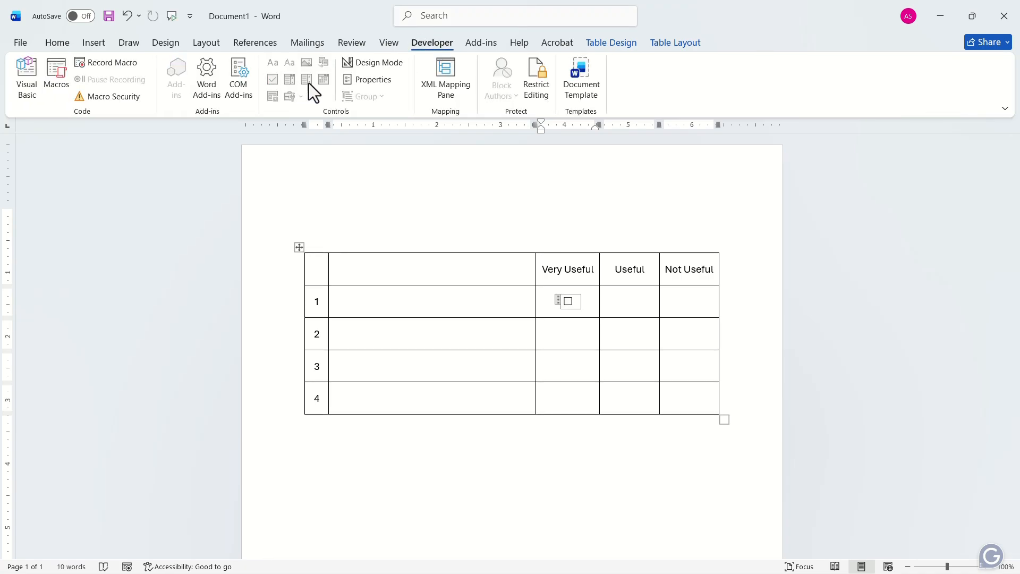
{"action": "left_click", "coordinate": [382, 83]}
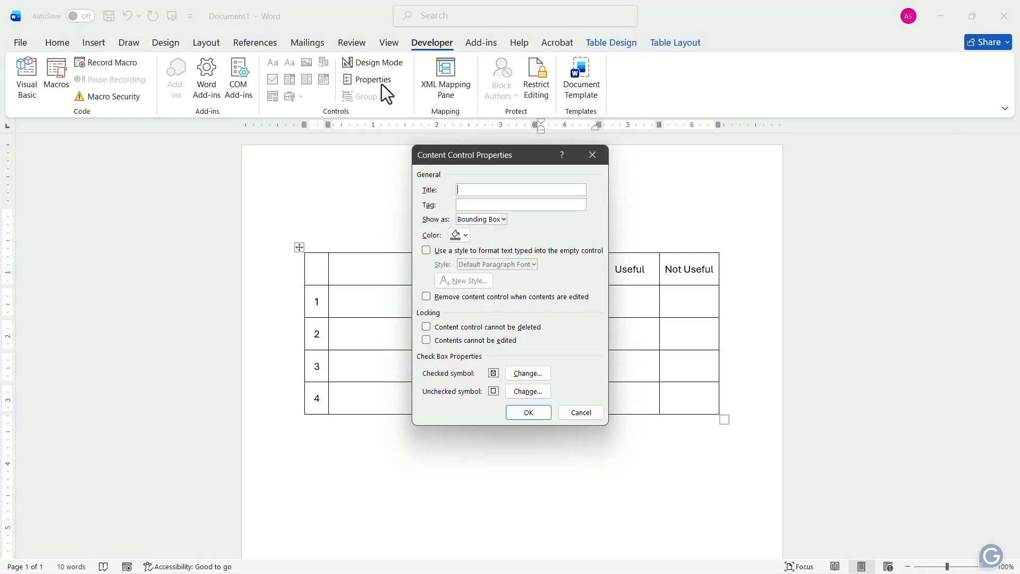
{"action": "left_click", "coordinate": [535, 376]}
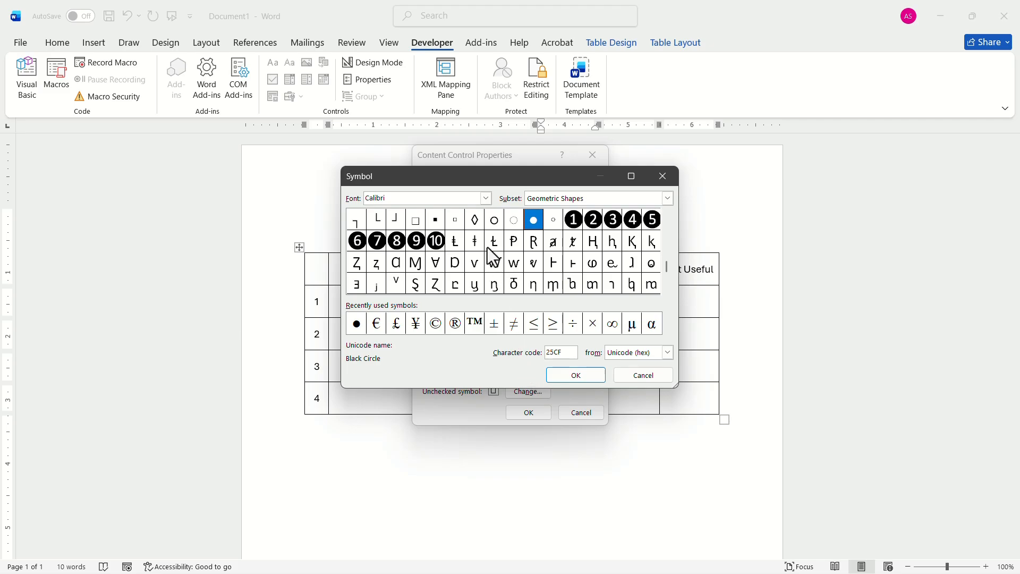
{"action": "left_click", "coordinate": [485, 198]}
{"action": "scroll", "coordinate": [415, 247], "scroll_direction": "down", "scroll_amount": 15}
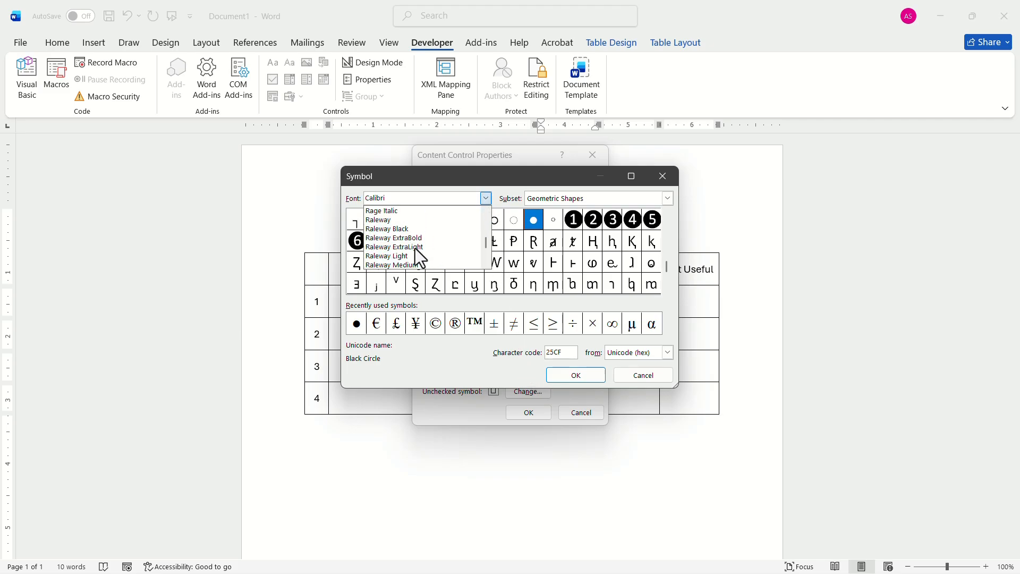
{"action": "scroll", "coordinate": [415, 248], "scroll_direction": "down", "scroll_amount": 20}
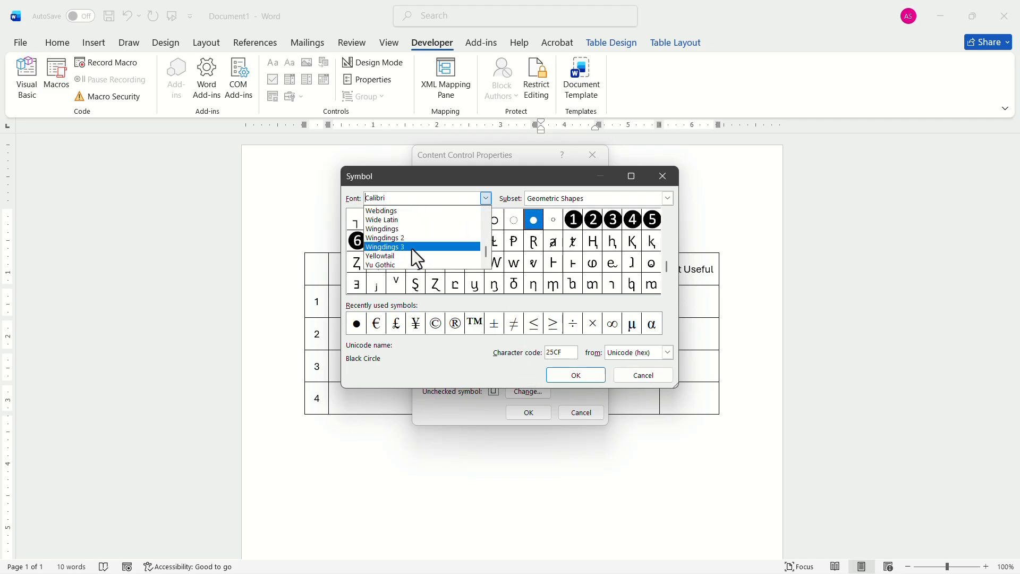
{"action": "left_click", "coordinate": [407, 238]}
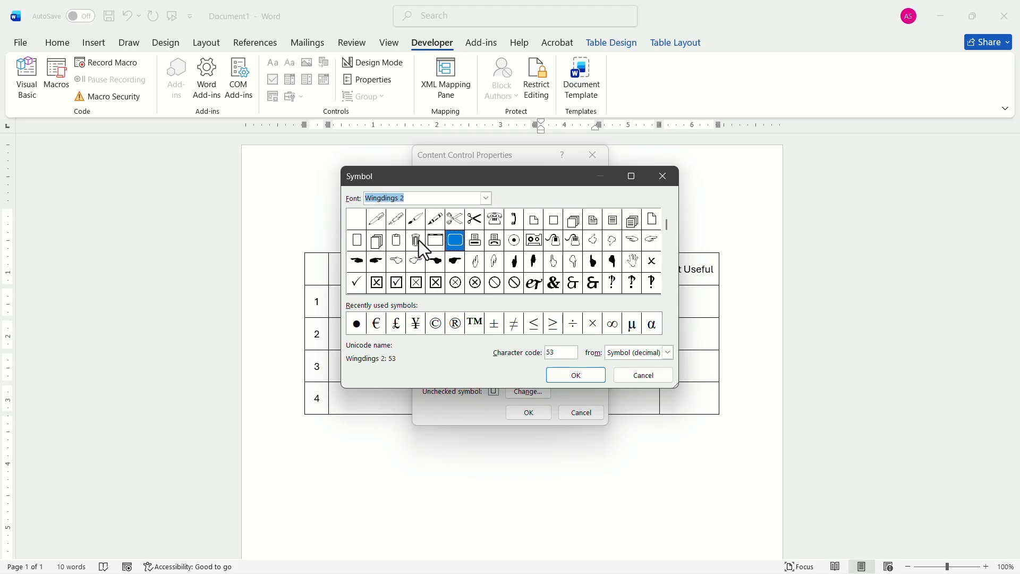
{"action": "left_click", "coordinate": [396, 282]}
{"action": "left_click", "coordinate": [570, 373]}
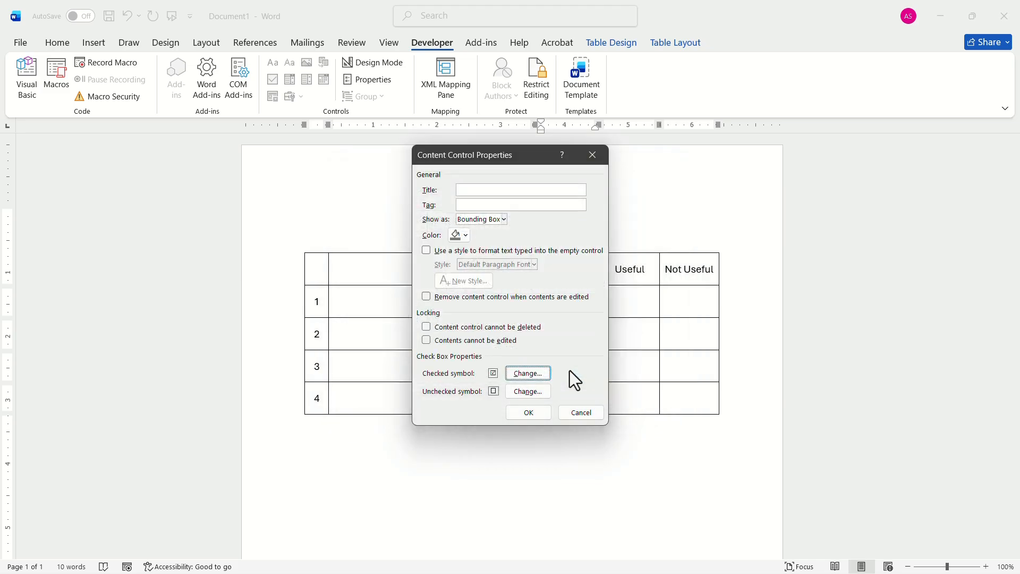
{"action": "left_click", "coordinate": [536, 410]}
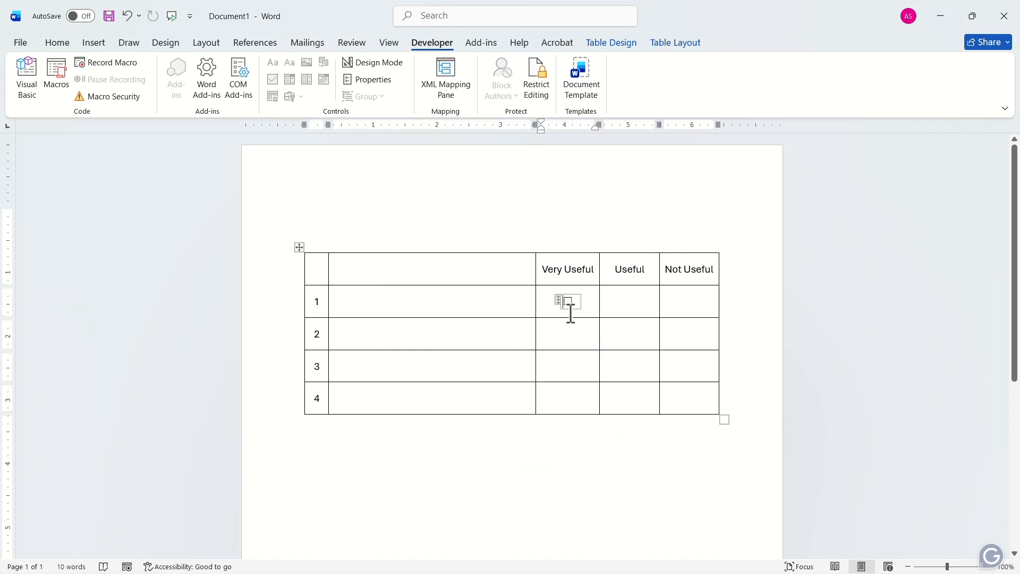
- Copy the check box in row 1 under "Very Useful" into all the other empty rating cells of rows 1 to 4
{"action": "left_click", "coordinate": [558, 300]}
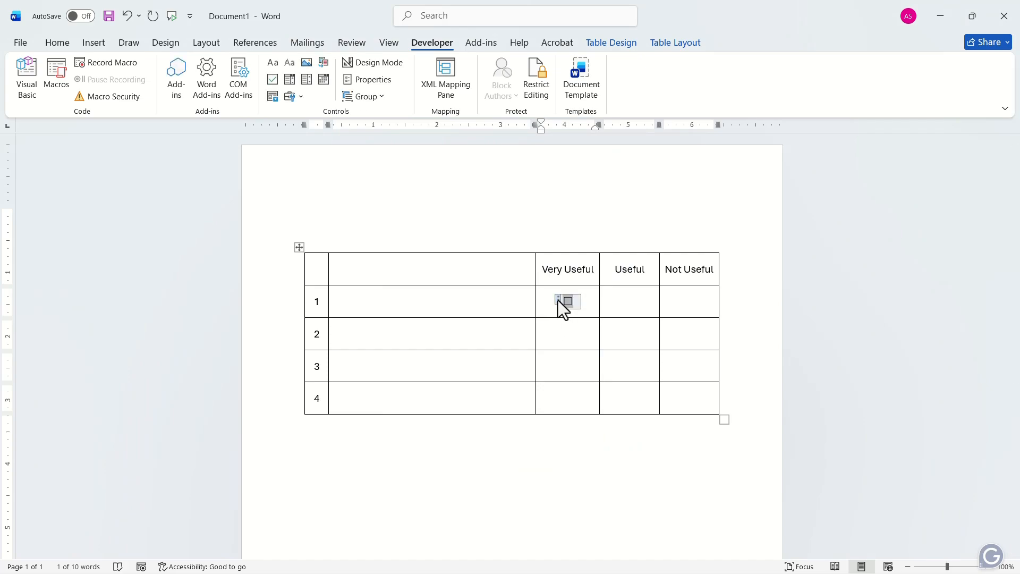
{"action": "key", "text": "ctrl+c"}
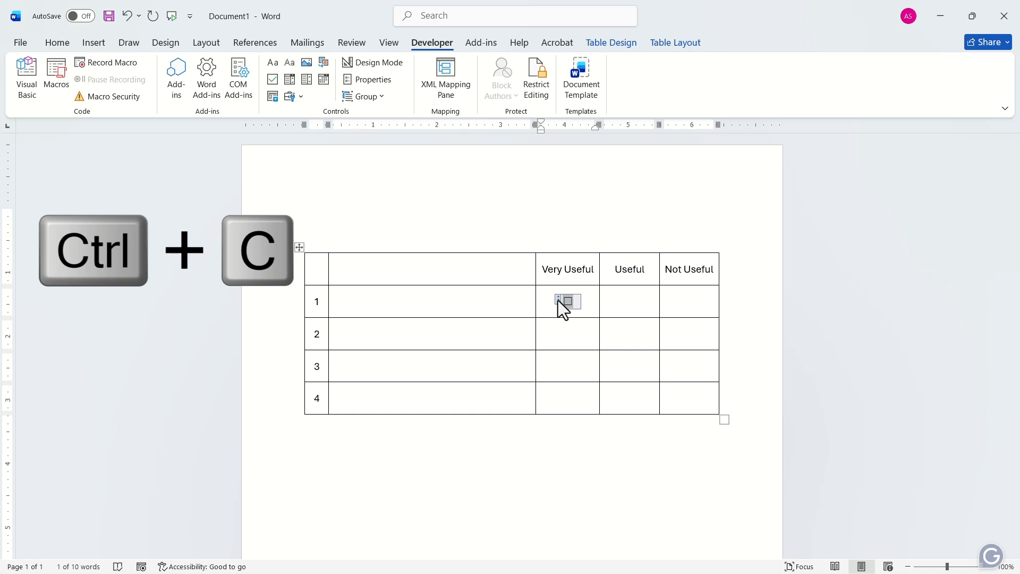
{"action": "left_click_drag", "start_coordinate": [569, 332], "coordinate": [690, 390]}
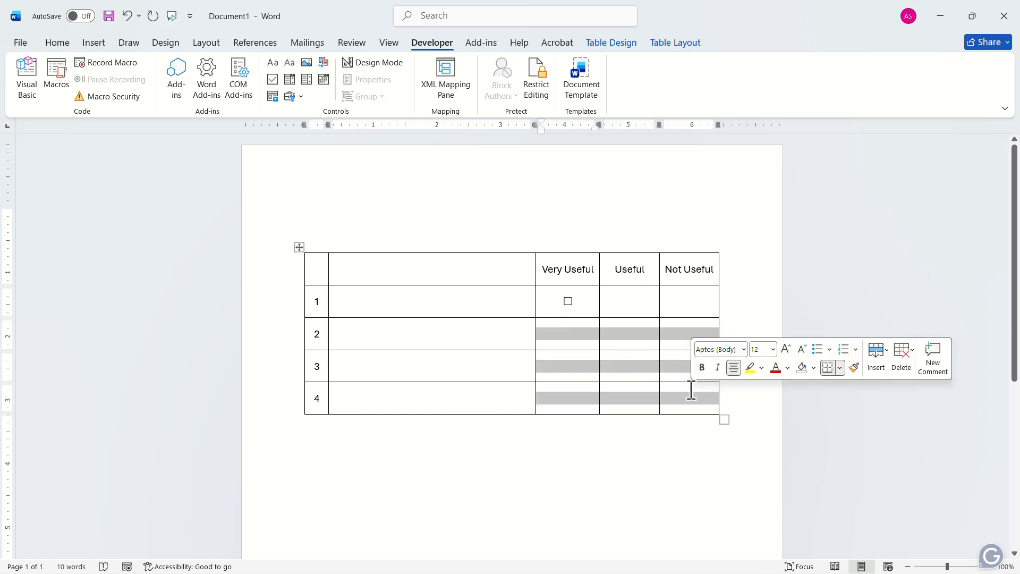
{"action": "left_click_drag", "start_coordinate": [631, 301], "coordinate": [673, 305]}
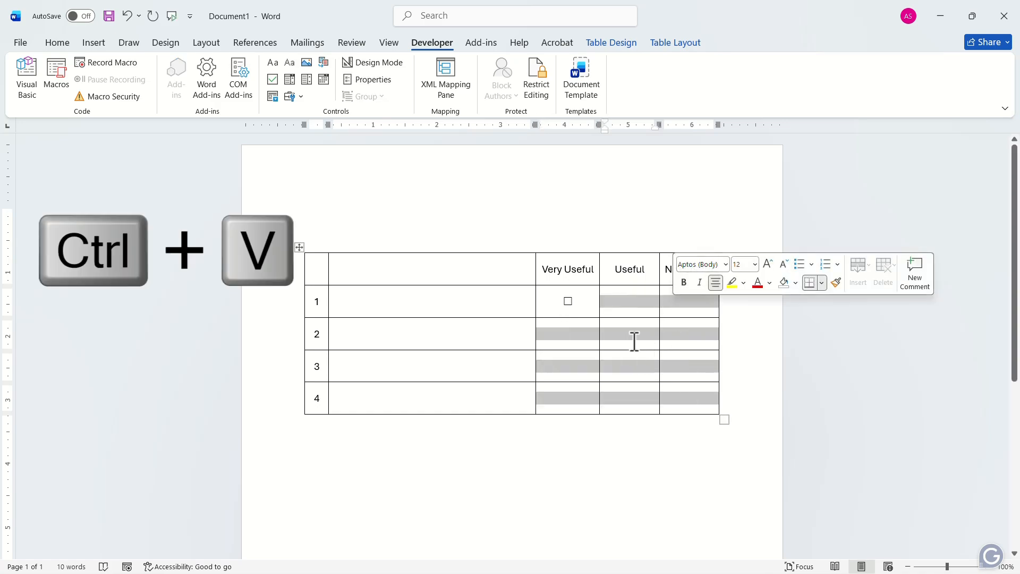
{"action": "key", "text": "ctrl+v"}
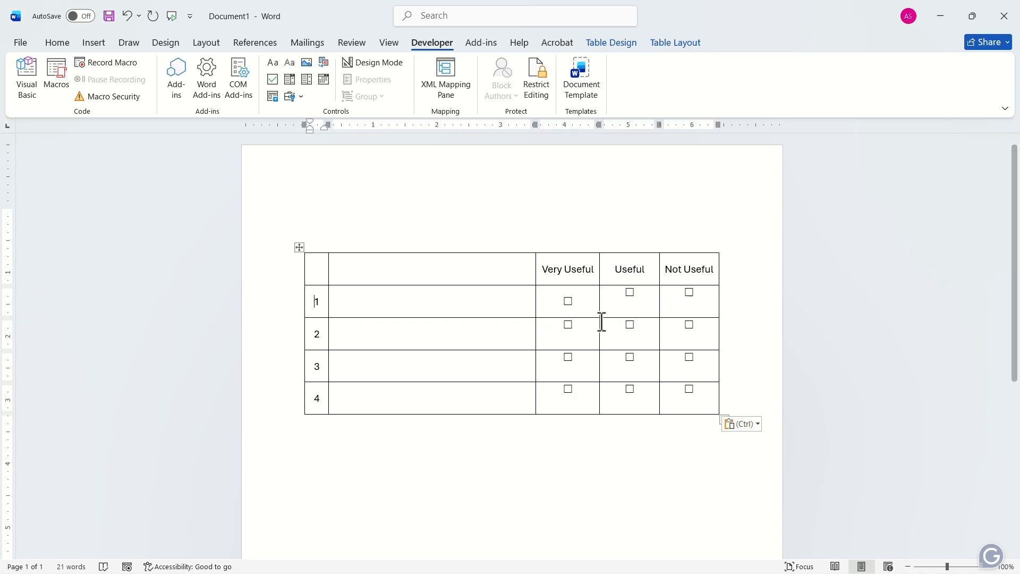
- Center the check boxes horizontally and vertically in rows 1 to 4 of the three rating columns
{"action": "left_click", "coordinate": [566, 300]}
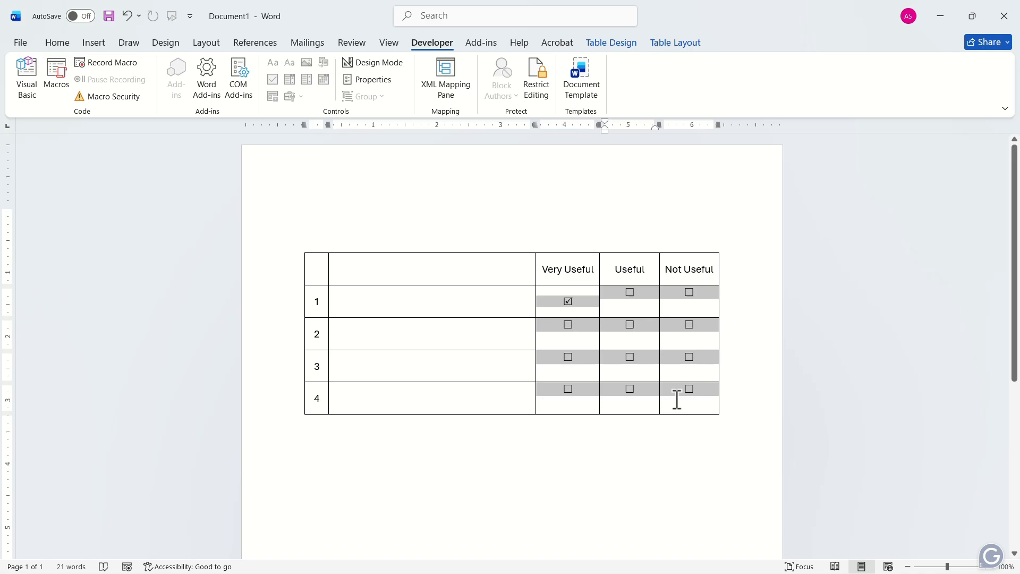
{"action": "left_click", "coordinate": [676, 43]}
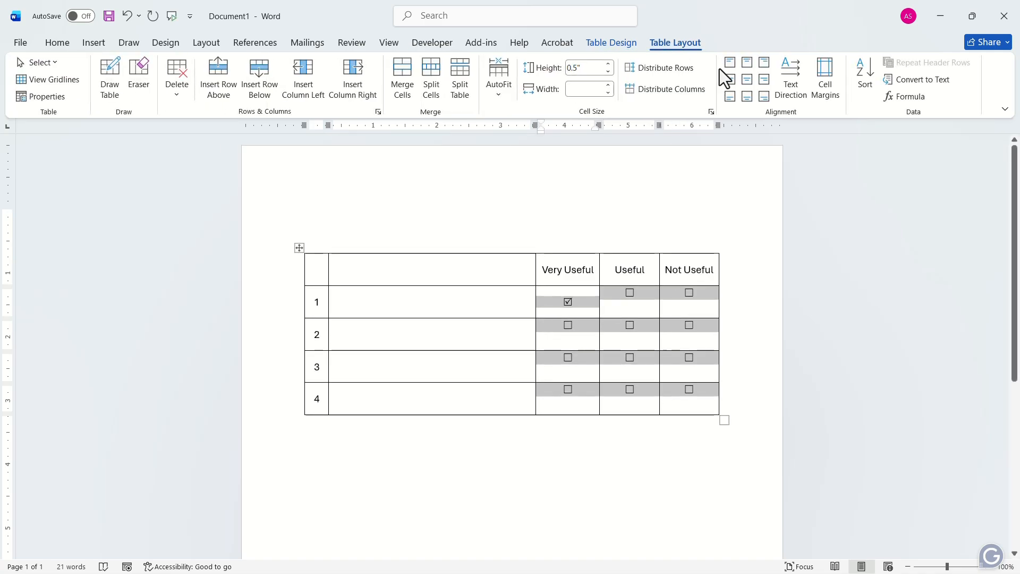
{"action": "left_click", "coordinate": [746, 81]}
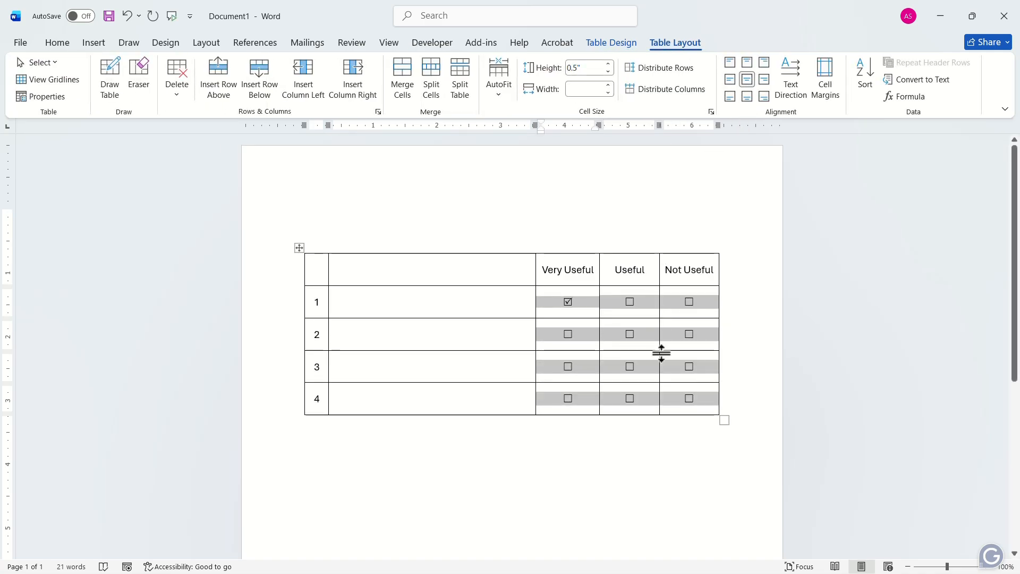
- Uncheck row 1 under "Very Useful", and test the check box below it in row 2 by checking and unchecking it
{"action": "left_click", "coordinate": [567, 302]}
{"action": "left_click", "coordinate": [568, 334]}
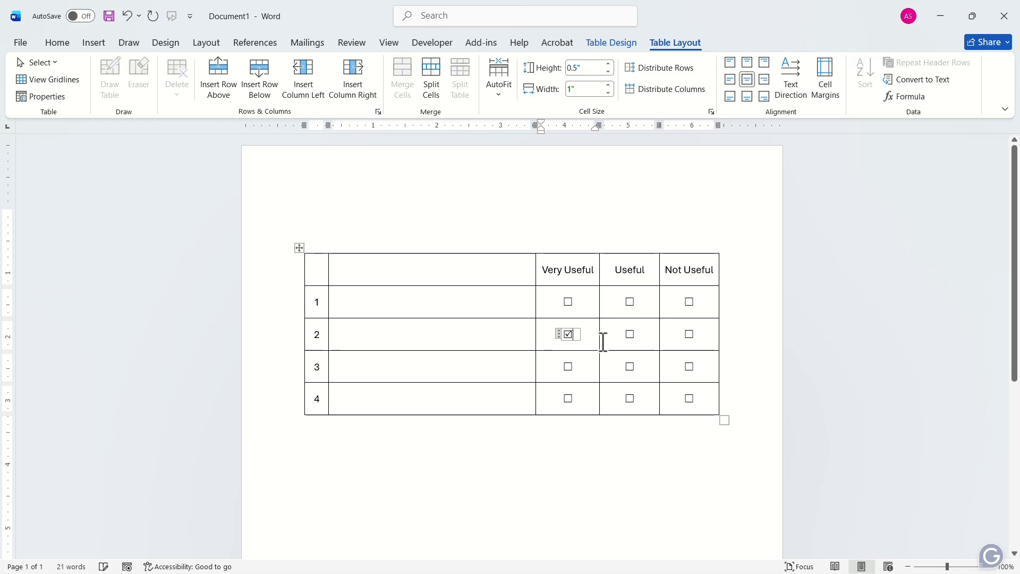
{"action": "left_click", "coordinate": [569, 334]}
- Fill the second column's rows 1 to 4 with "Instruction on various tools", "Personal Finance", "Survival Skills" and "Statistics", and left-align them
{"action": "left_click", "coordinate": [426, 303]}
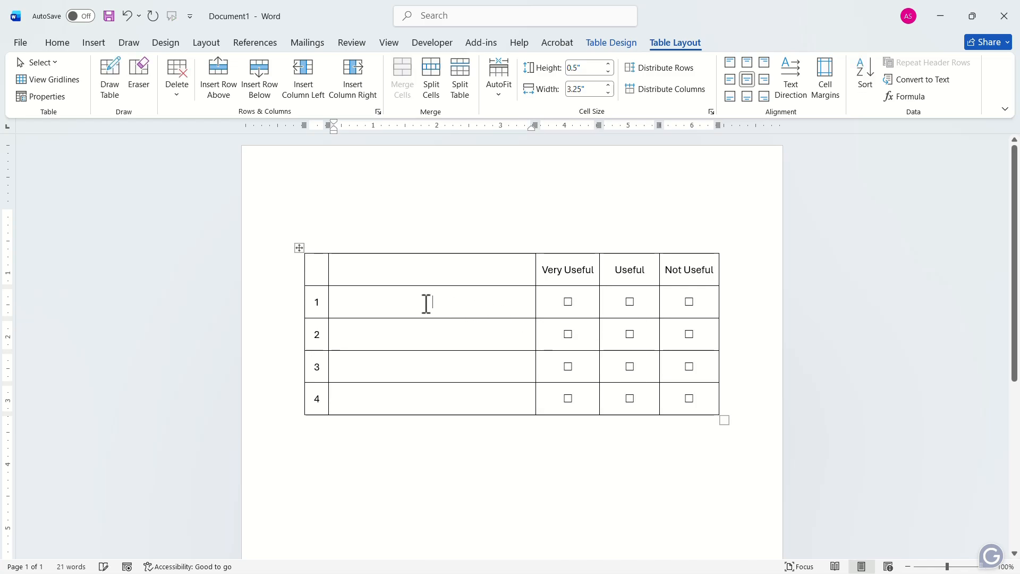
{"action": "type", "text": "Instruction on various tools Personal Finance Survival Skills Statistics"}
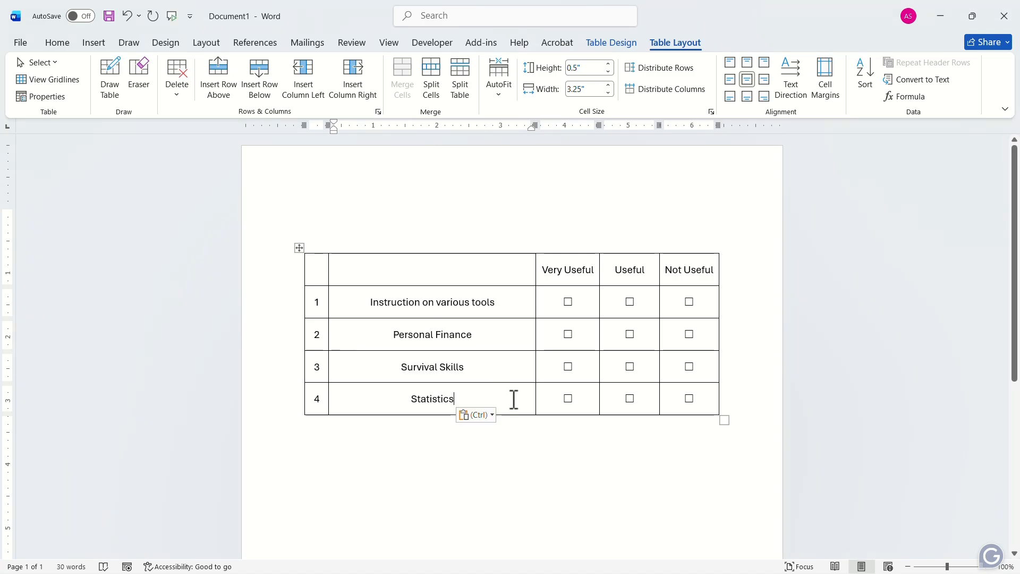
{"action": "left_click_drag", "start_coordinate": [372, 302], "coordinate": [477, 405]}
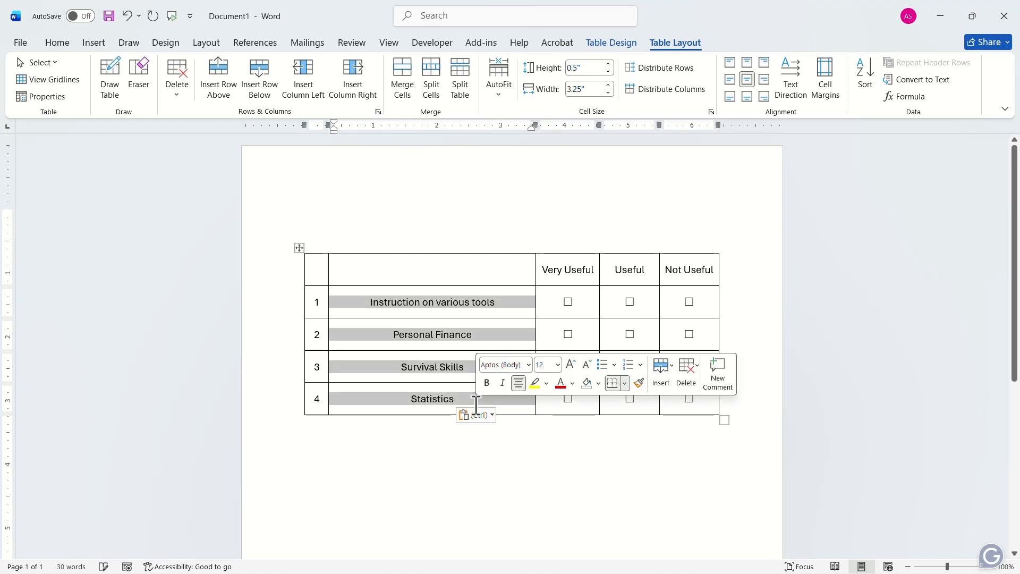
{"action": "left_click", "coordinate": [66, 46]}
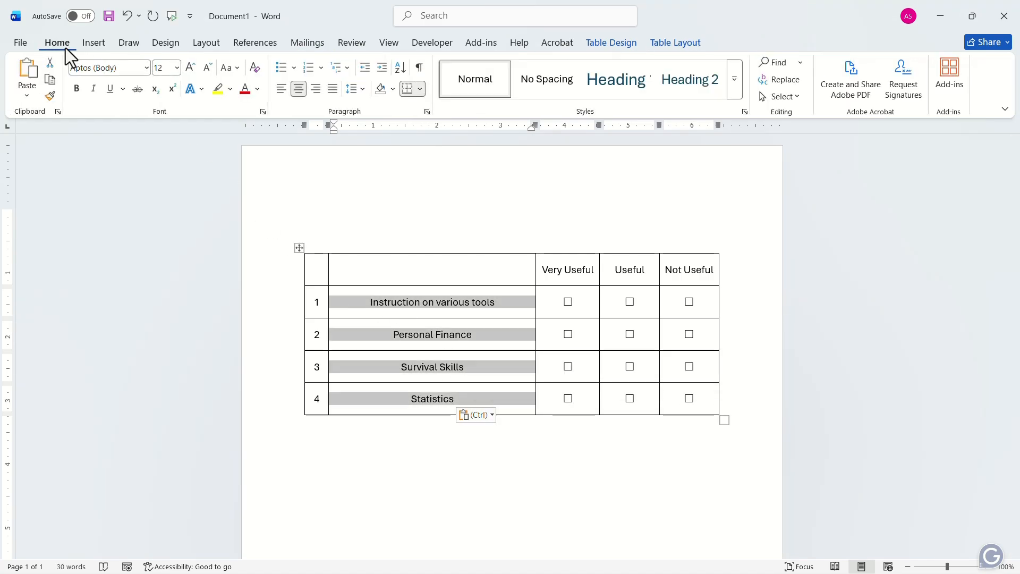
{"action": "left_click", "coordinate": [279, 89]}
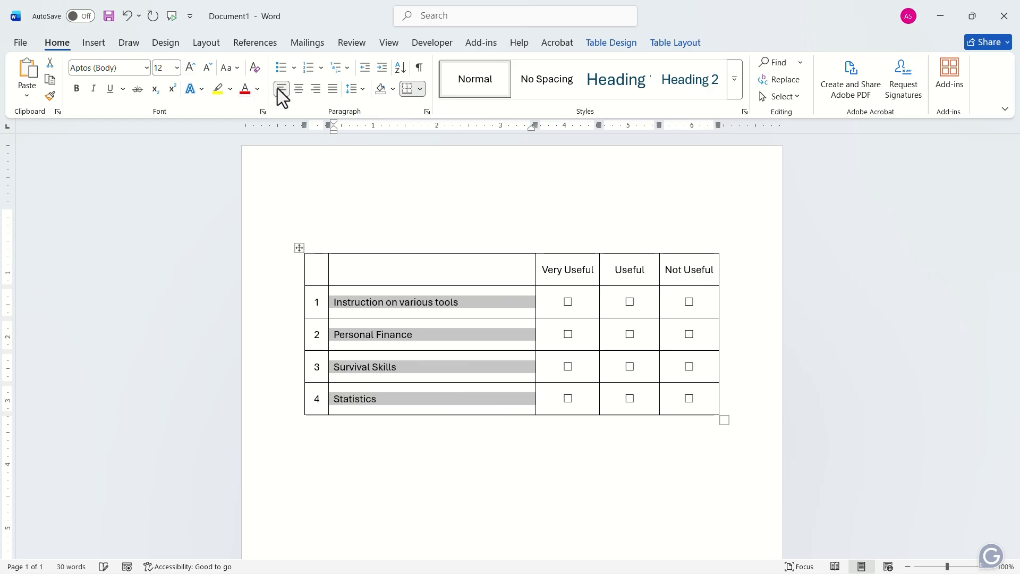
- Remove all borders from the entire table
{"action": "left_click", "coordinate": [298, 247]}
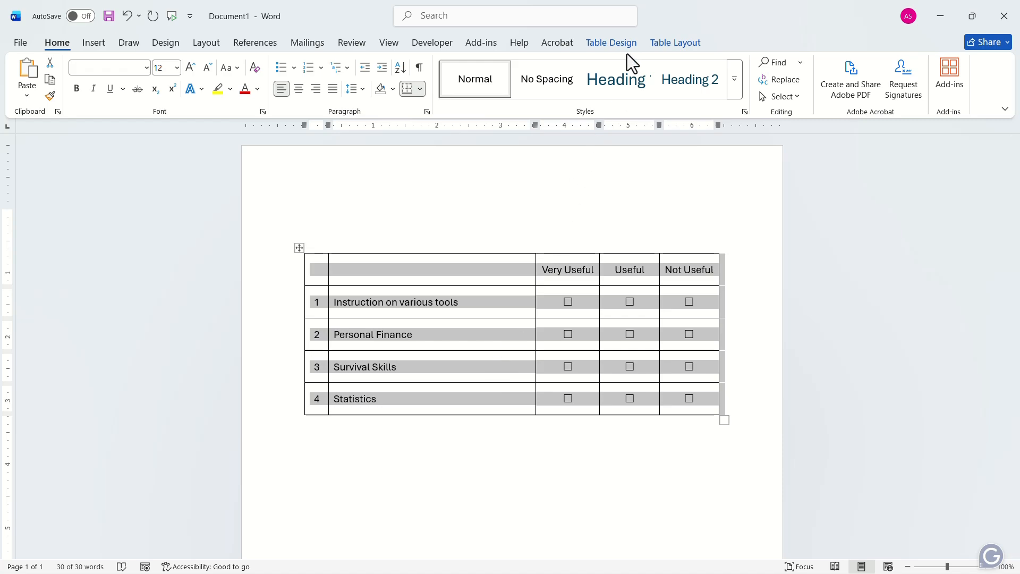
{"action": "left_click", "coordinate": [611, 43]}
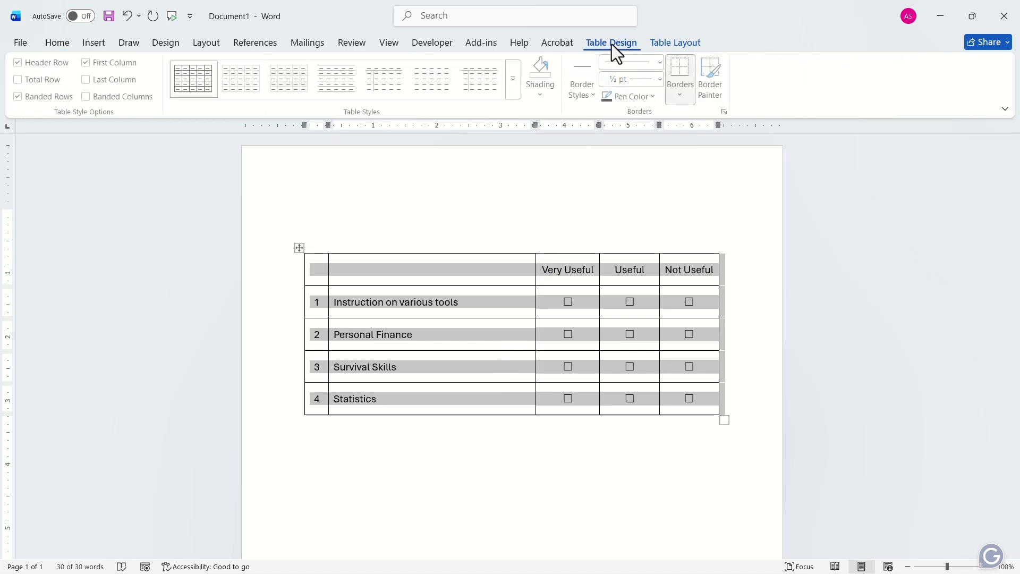
{"action": "left_click", "coordinate": [683, 95]}
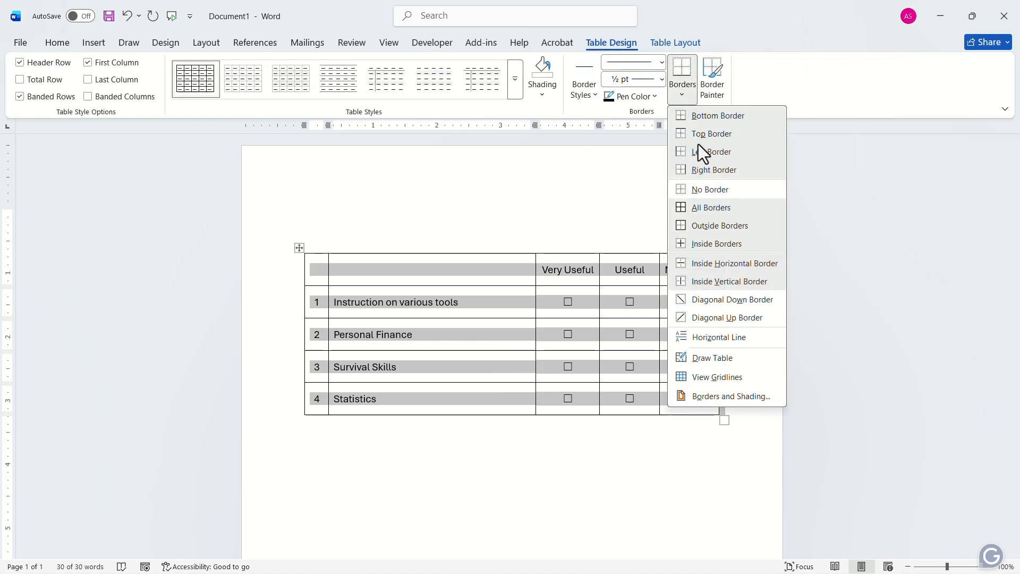
{"action": "left_click", "coordinate": [712, 191]}
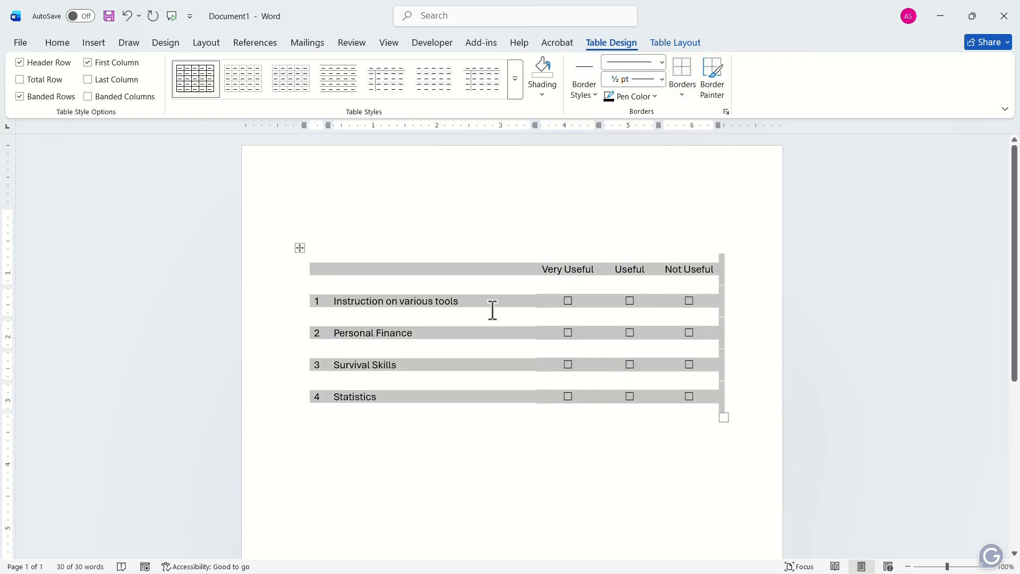
- Add the title "Please Check the Appropriate Column." above the table and format it in bold at size 22
{"action": "left_click", "coordinate": [405, 222]}
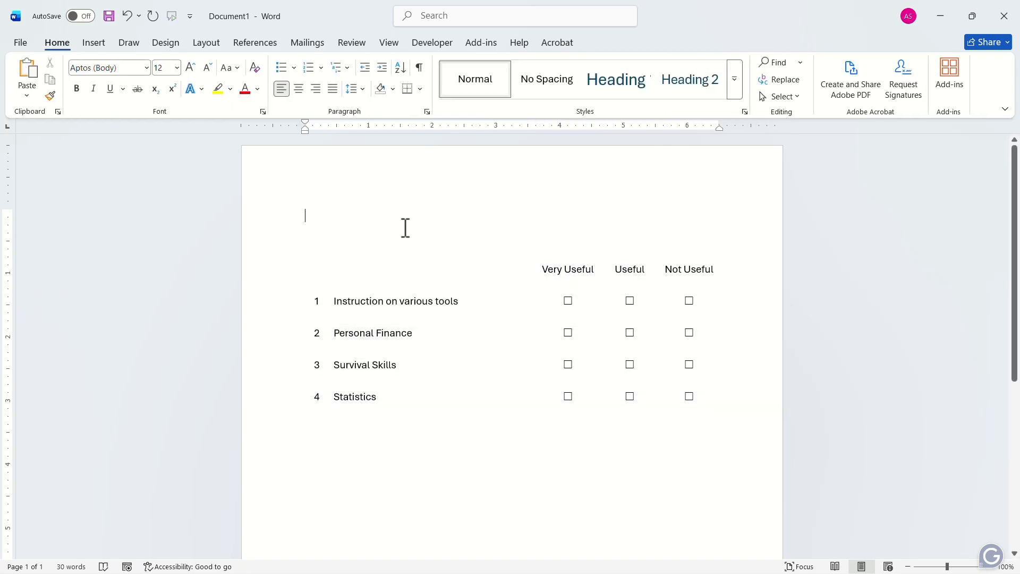
{"action": "type", "text": "Please Check the Appropriate Column."}
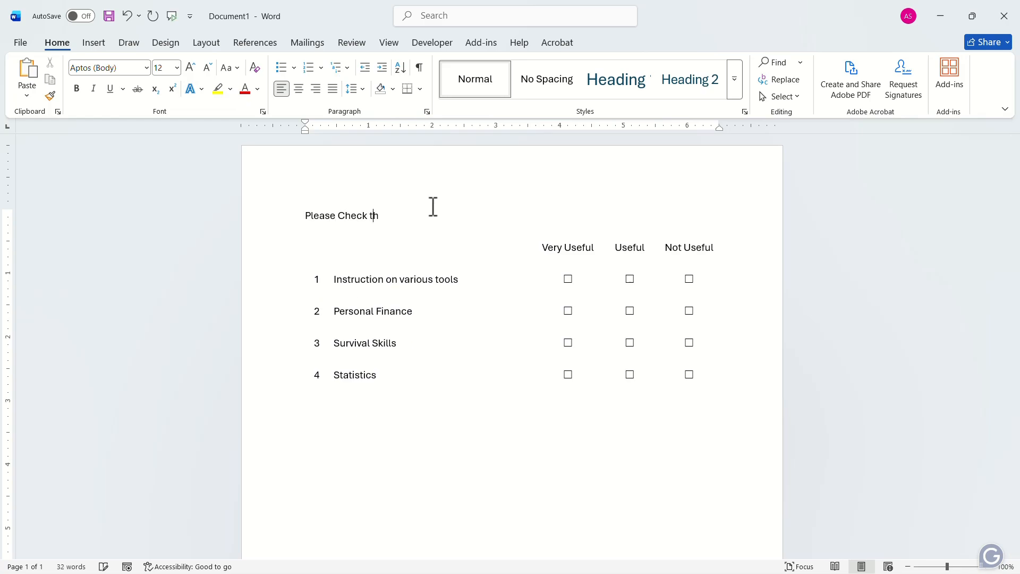
{"action": "left_click_drag", "start_coordinate": [481, 215], "coordinate": [244, 131]}
{"action": "left_click", "coordinate": [190, 68]}
{"action": "left_click", "coordinate": [190, 67]}
{"action": "left_click", "coordinate": [190, 67]}
{"action": "left_click", "coordinate": [190, 68]}
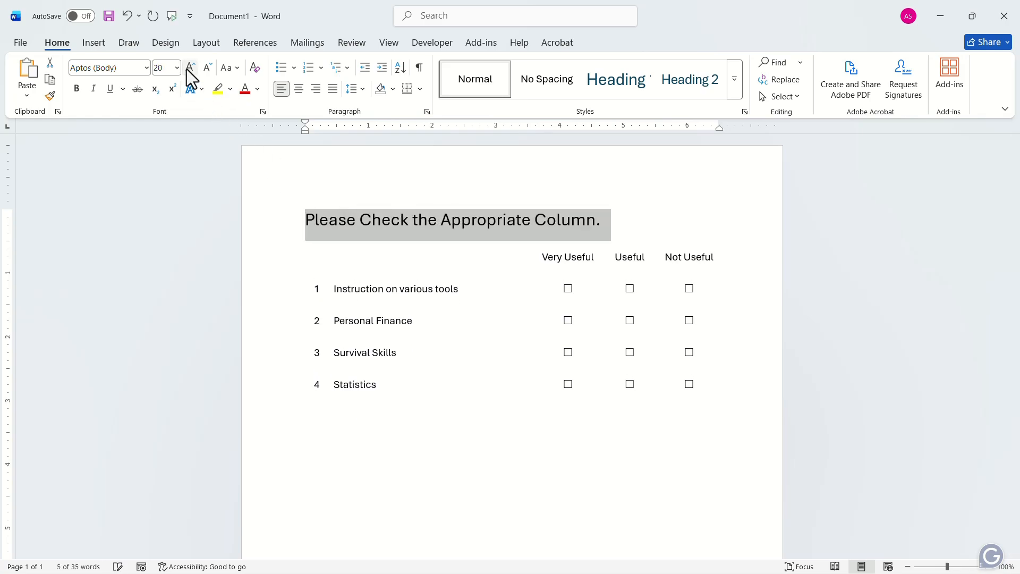
{"action": "left_click", "coordinate": [190, 68]}
{"action": "left_click", "coordinate": [76, 88]}
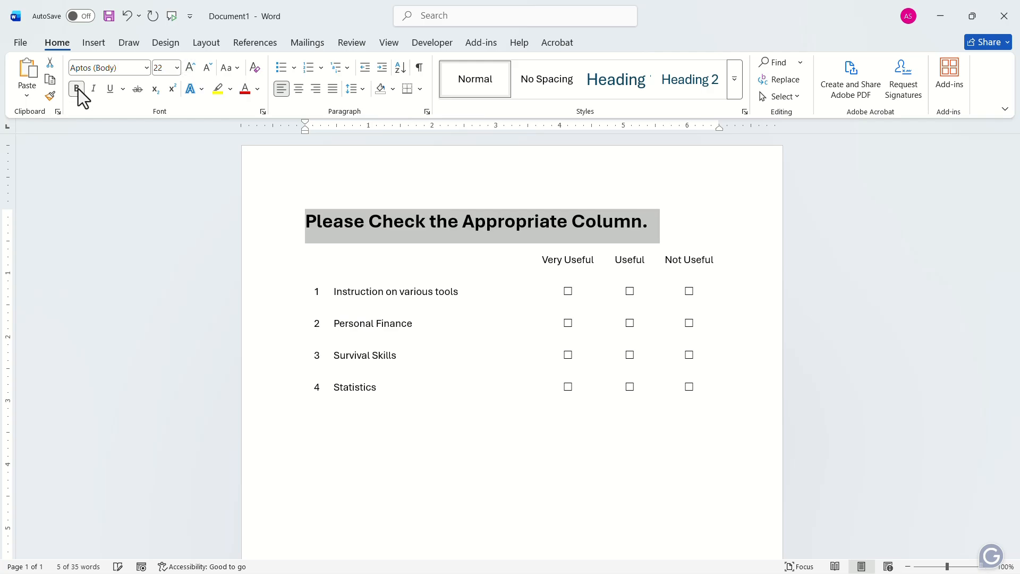
{"action": "left_click", "coordinate": [475, 458]}
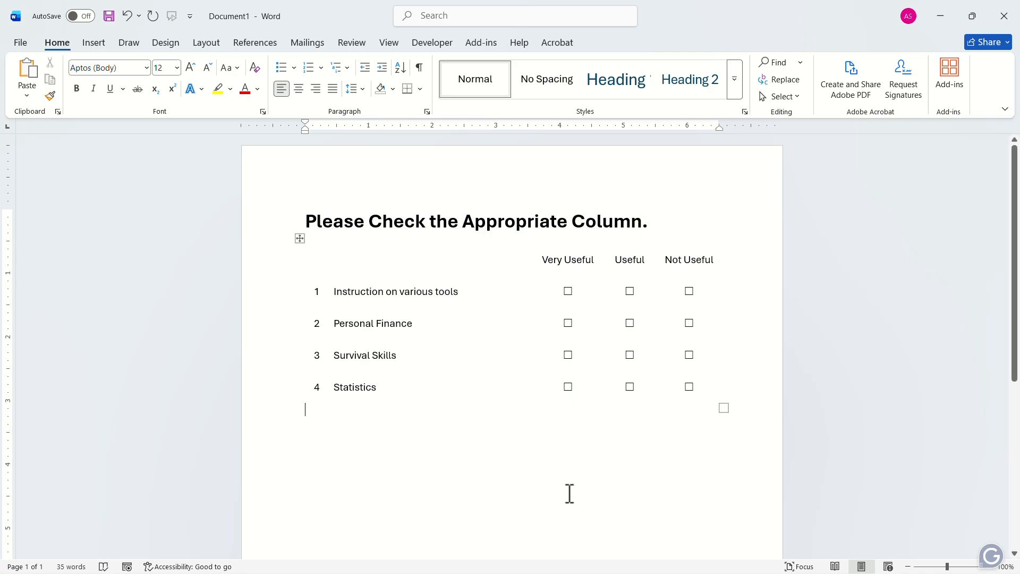
- Check "Very Useful" for rows 1 and 3, "Useful" for row 2 and "Not Useful" for row 4
{"action": "left_click", "coordinate": [569, 291]}
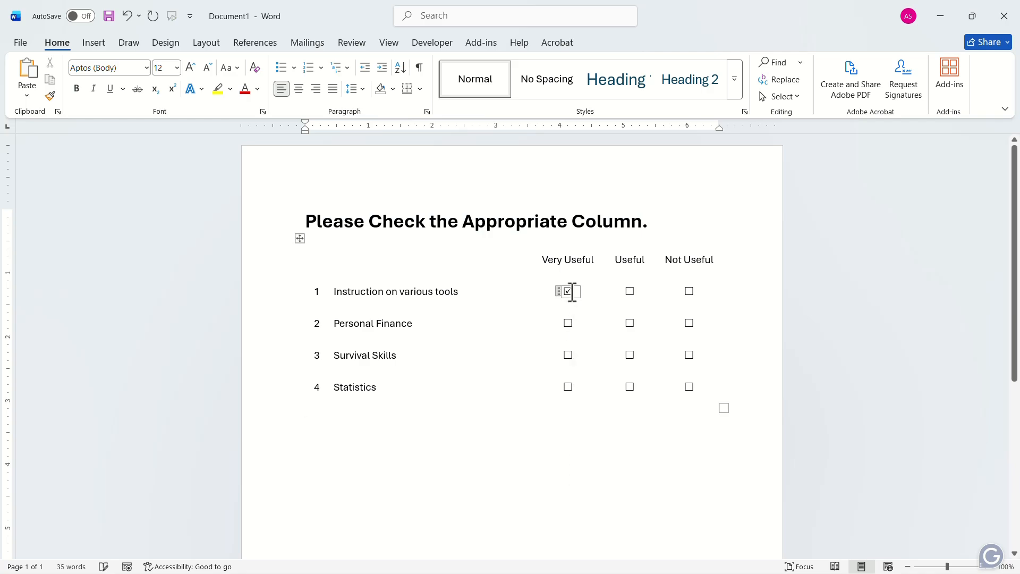
{"action": "left_click", "coordinate": [630, 321]}
{"action": "left_click", "coordinate": [567, 355]}
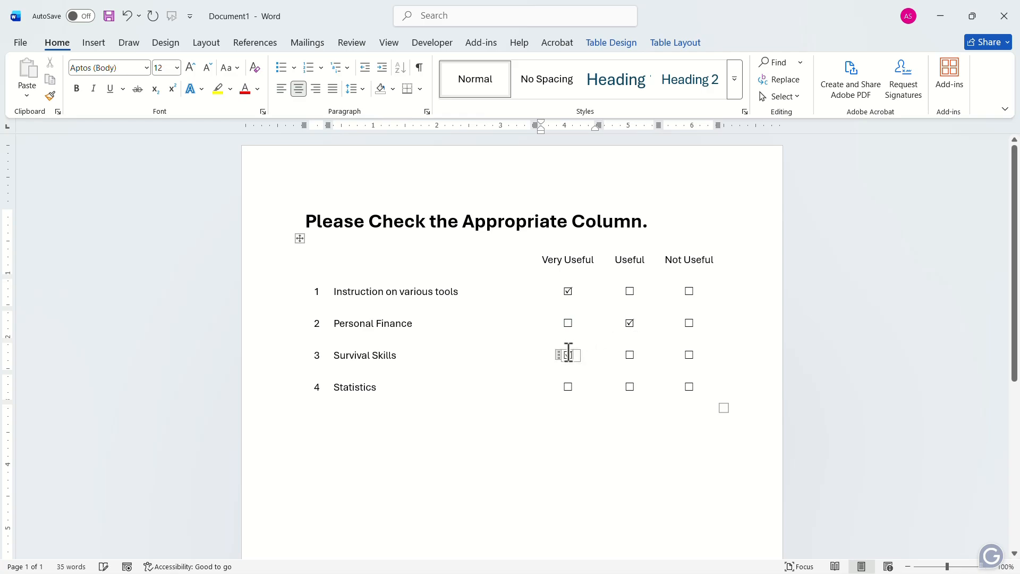
{"action": "left_click", "coordinate": [691, 387]}
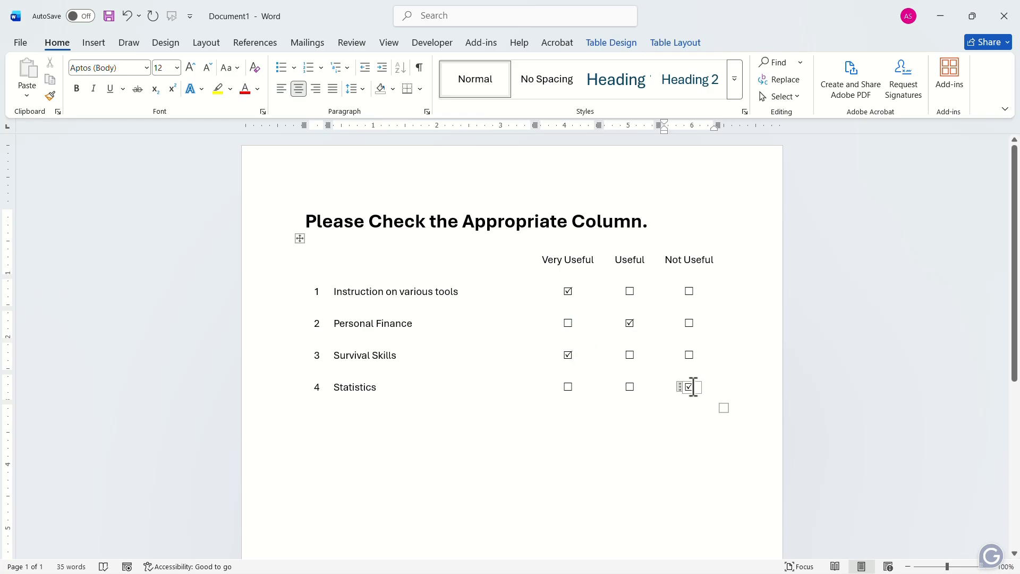